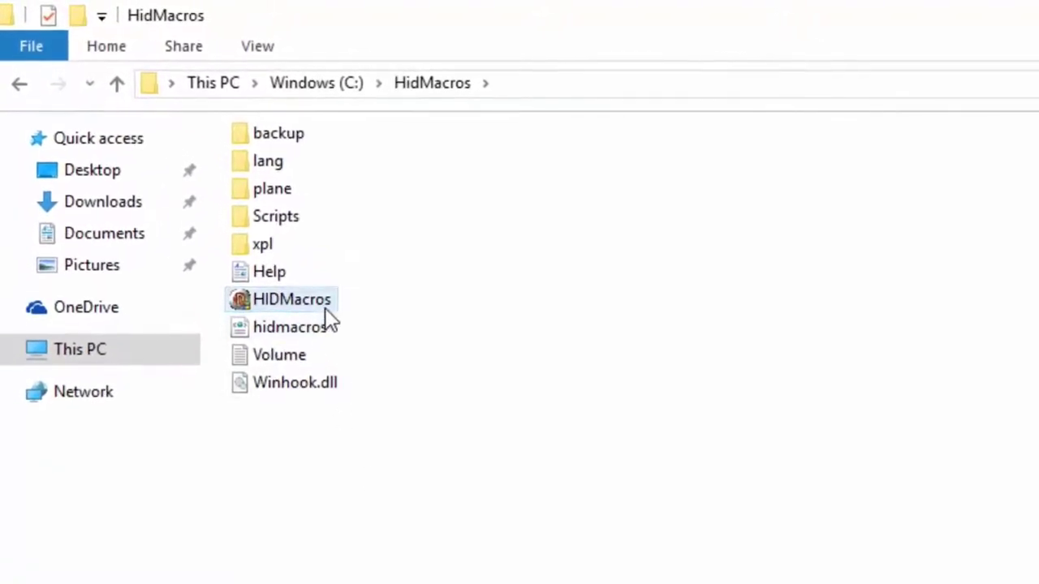
# Launch HIDMacros from File Explorer as administrator, approve the UAC prompt, and maximize its window
pyautogui.rightClick(328, 306)
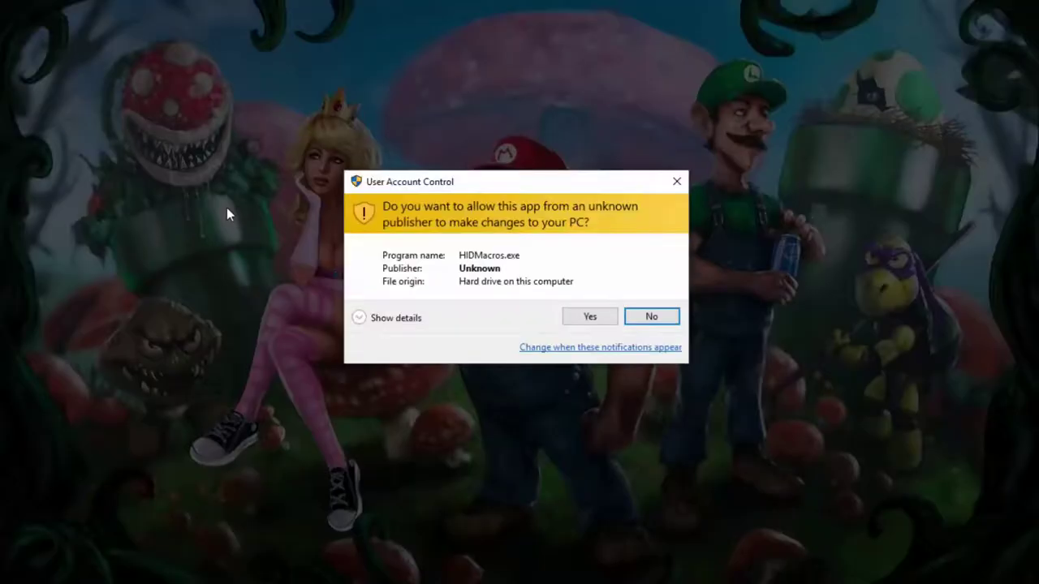
pyautogui.click(612, 321)
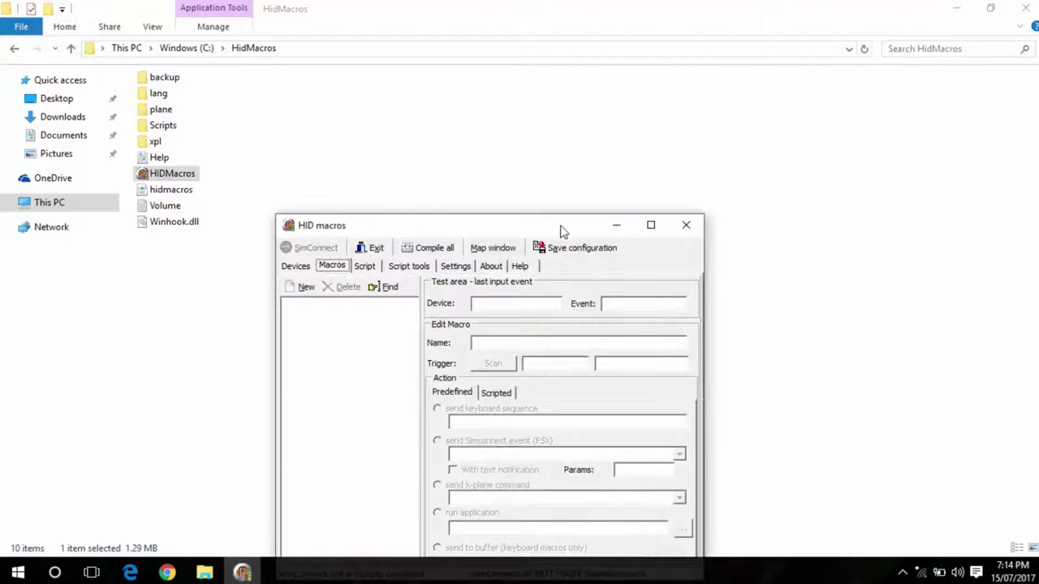
pyautogui.moveTo(560, 234); pyautogui.dragTo(532, 161)
pyautogui.click(626, 152)
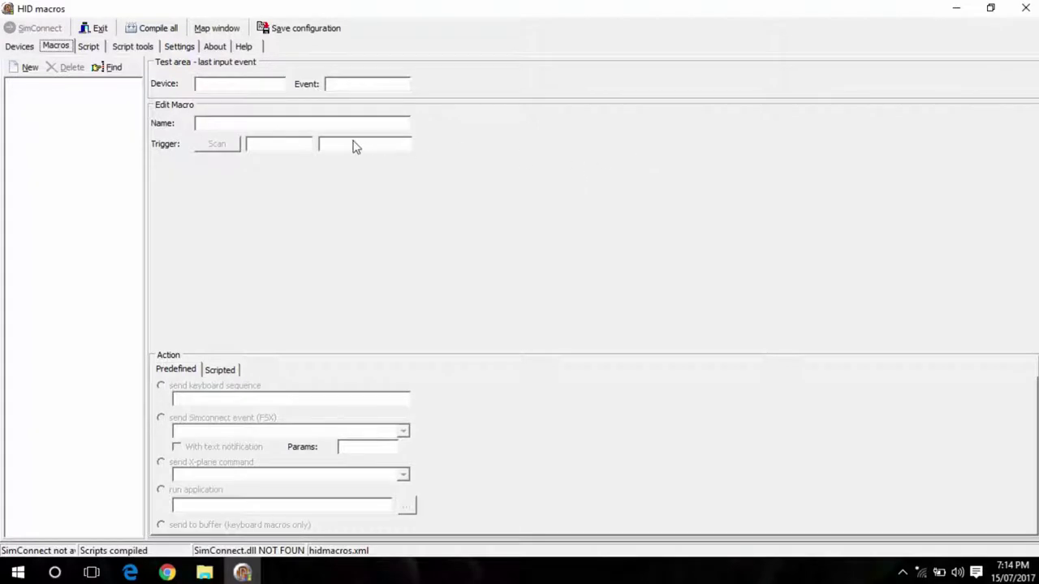
# Show the Help tab and scroll the guide down to the key-name appendix and back
pyautogui.click(244, 46)
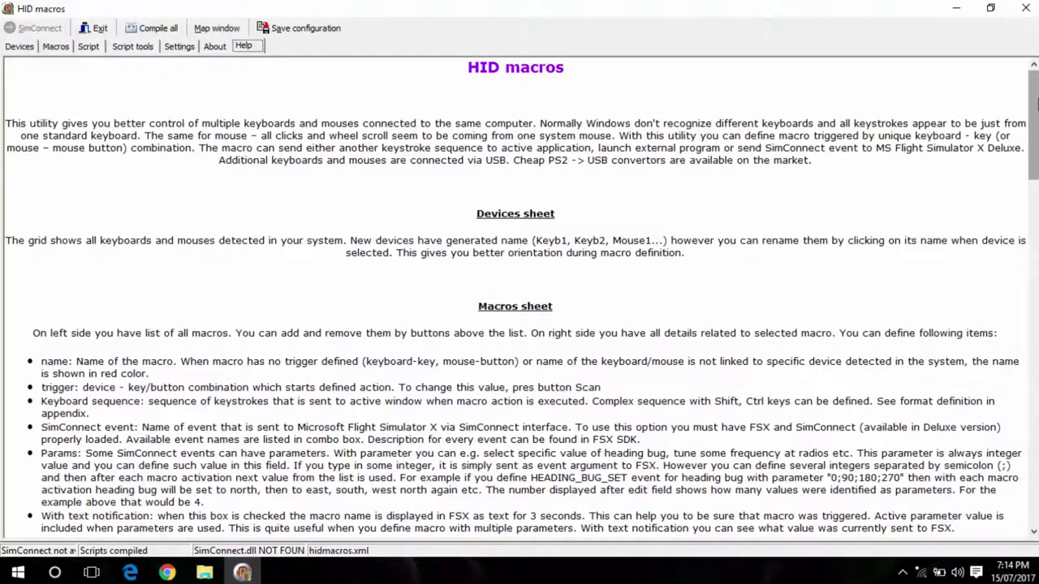
pyautogui.moveTo(1033, 108); pyautogui.dragTo(1009, 323)
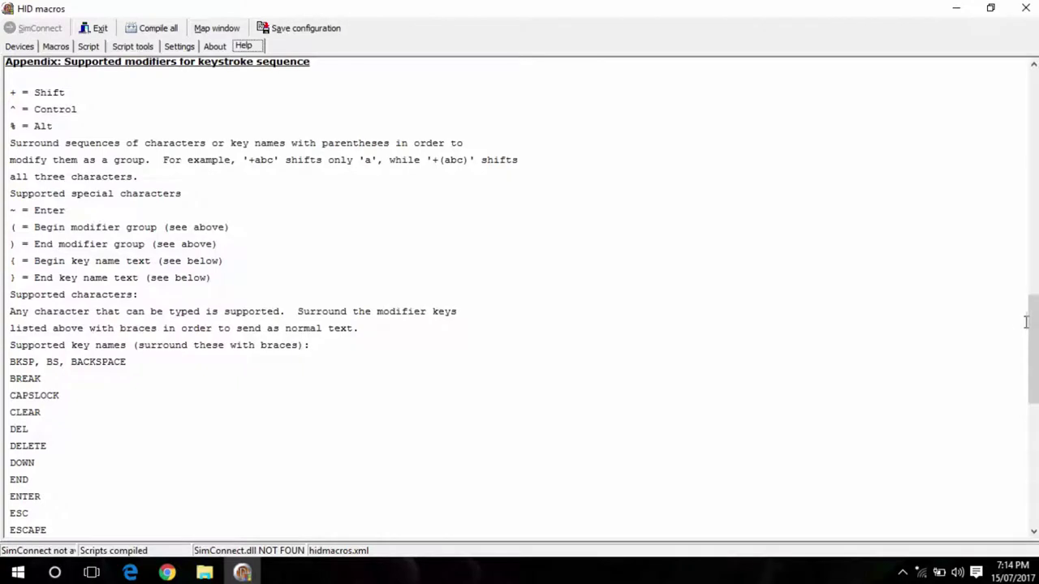
pyautogui.moveTo(1026, 322); pyautogui.dragTo(1021, 87)
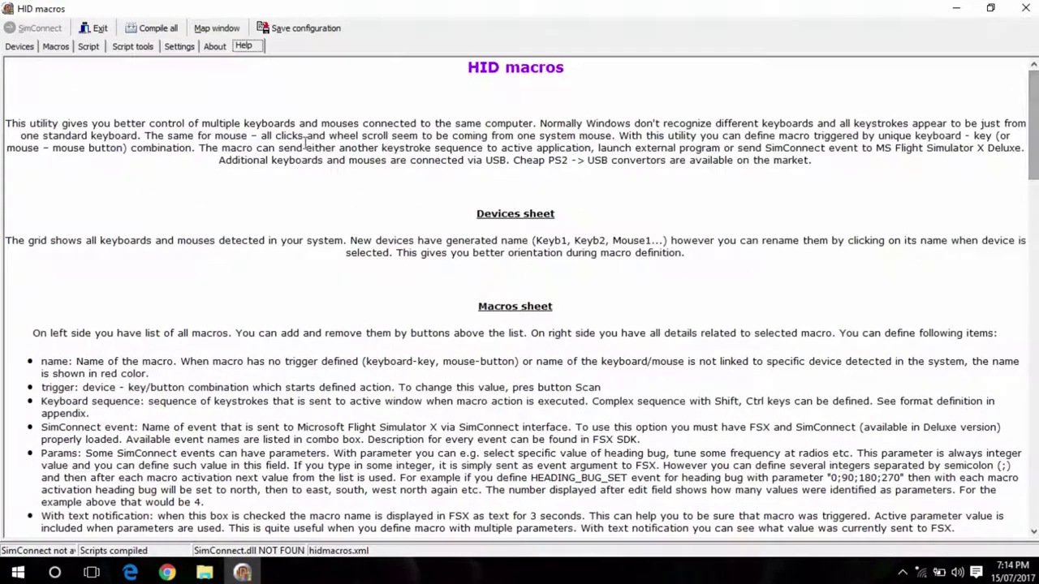
# Add a macro named Chrome and capture the keypad Insert key (Keyb1 event 45) as its trigger
pyautogui.click(54, 48)
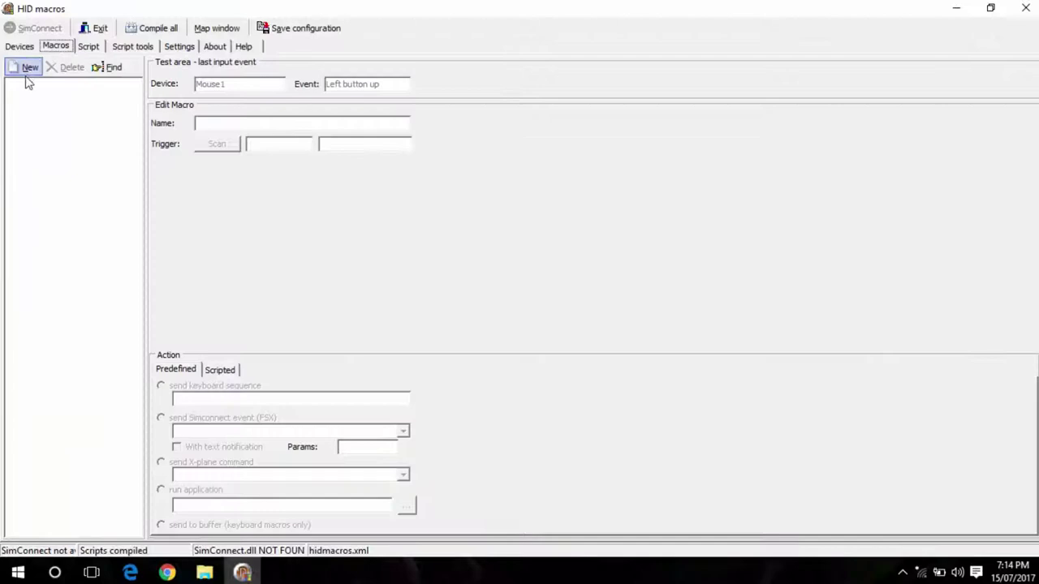
pyautogui.click(28, 67)
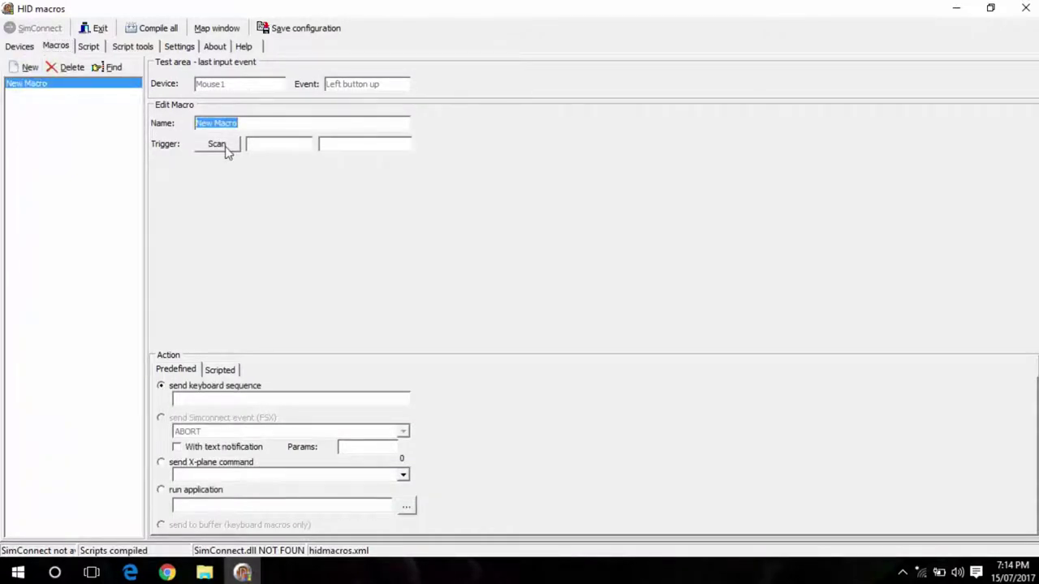
pyautogui.write('Chr')
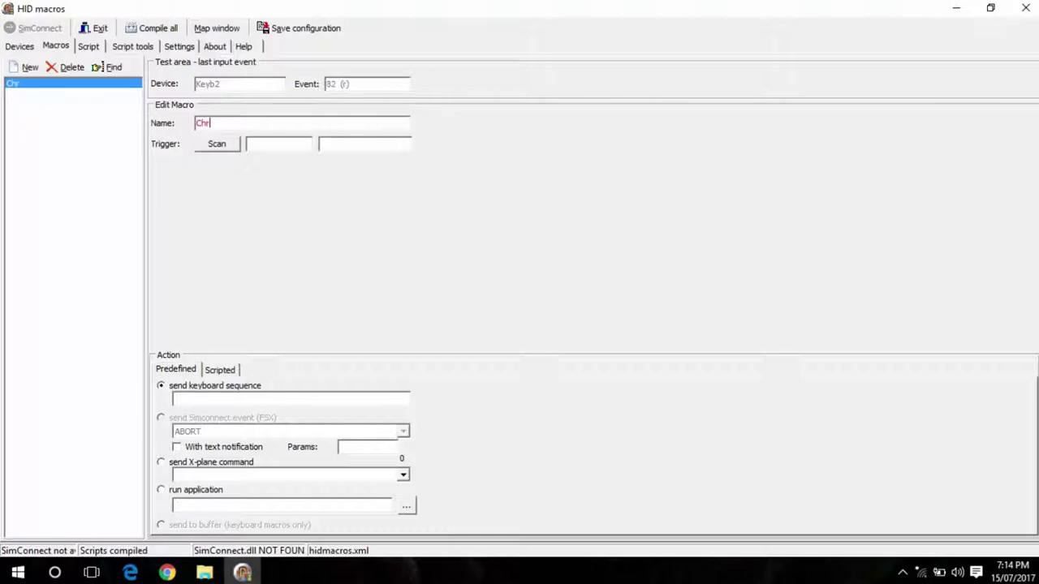
pyautogui.write('ome')
pyautogui.click(212, 147)
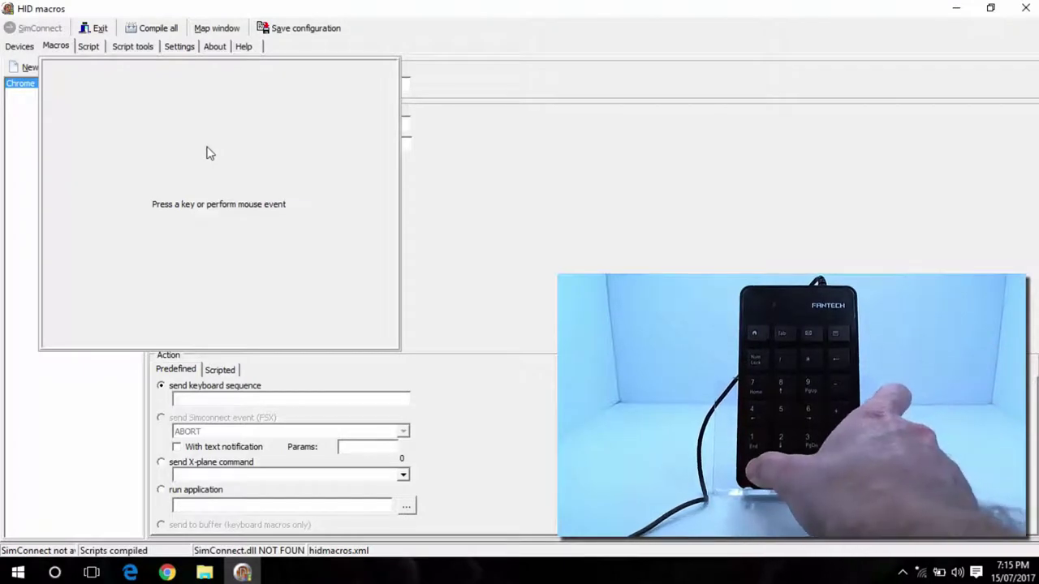
pyautogui.press('Insert')
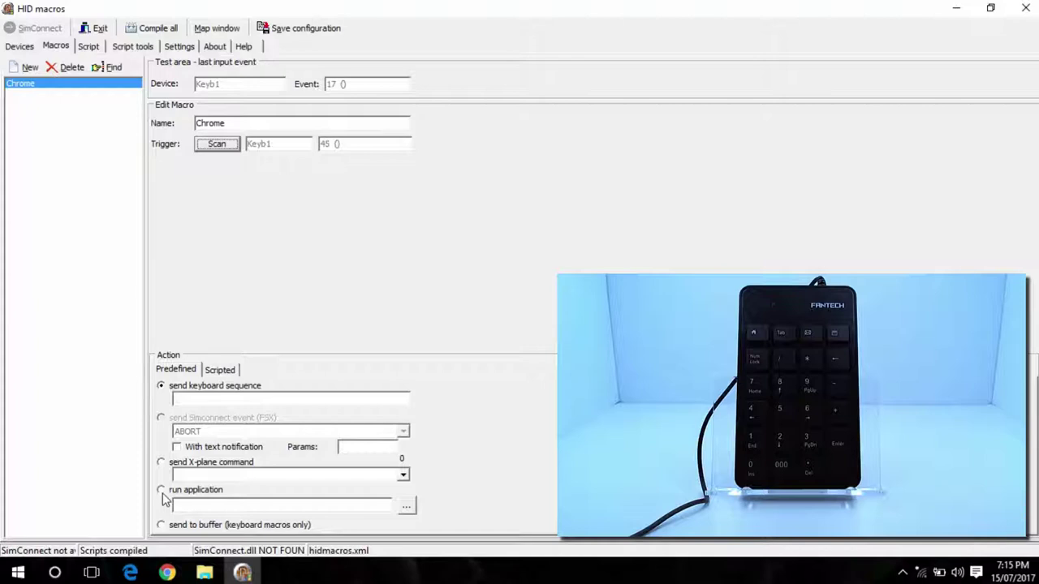
# Make the Chrome macro run chrome.exe from C:\Program Files (x86)\Google\Chrome\Application
pyautogui.click(162, 492)
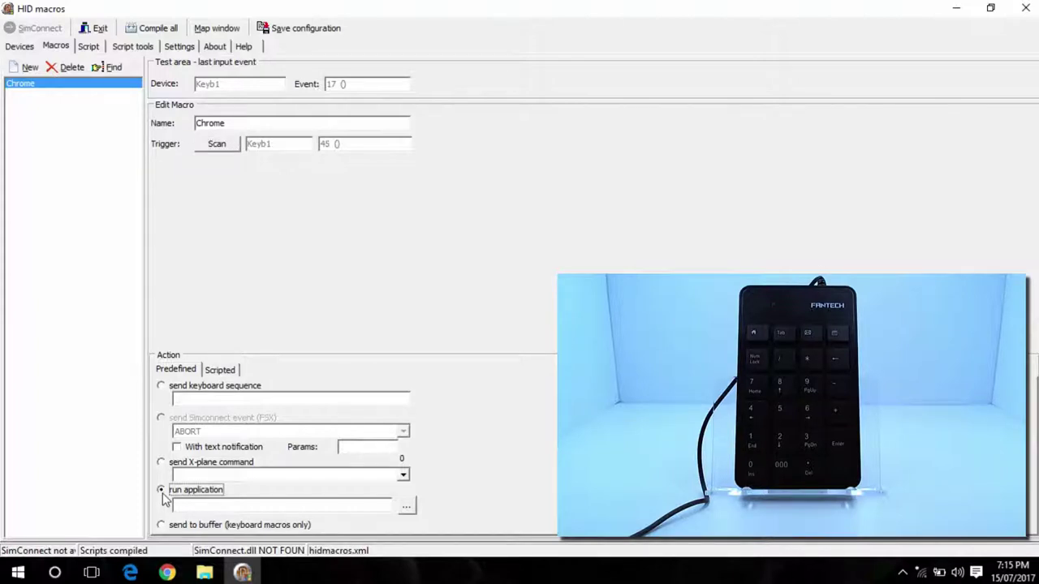
pyautogui.click(406, 507)
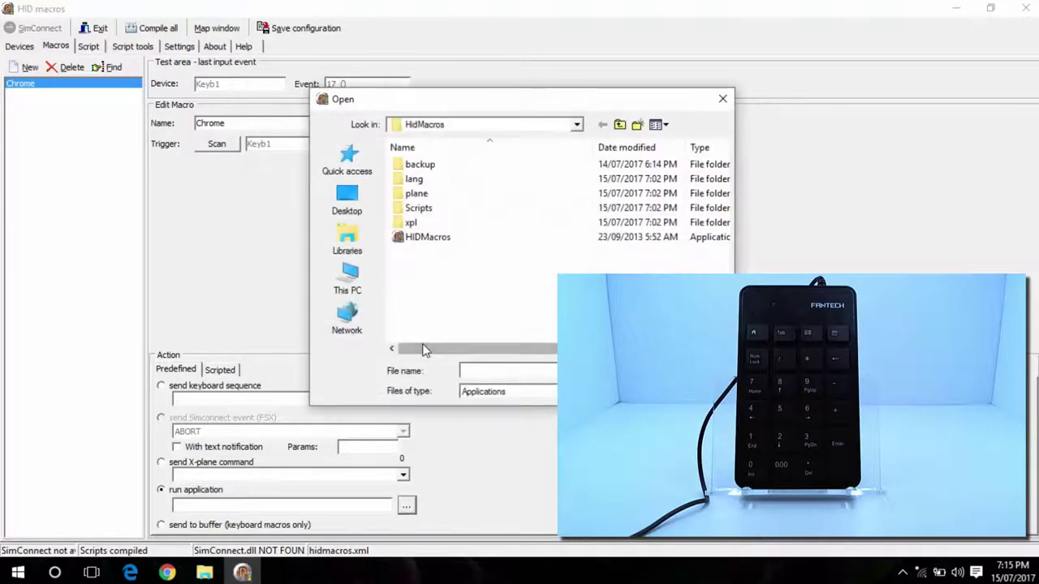
pyautogui.click(344, 283)
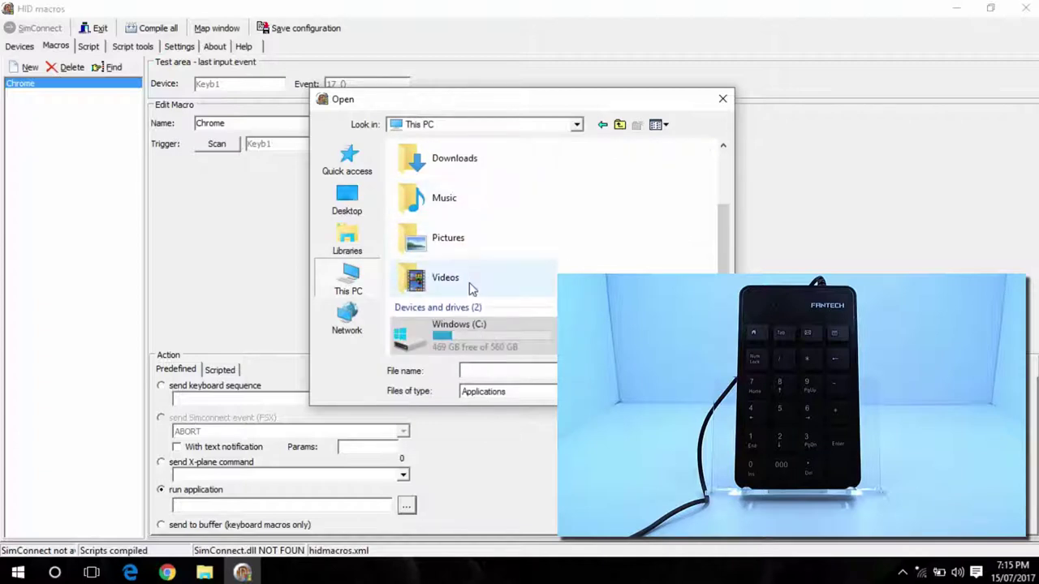
pyautogui.doubleClick(527, 348)
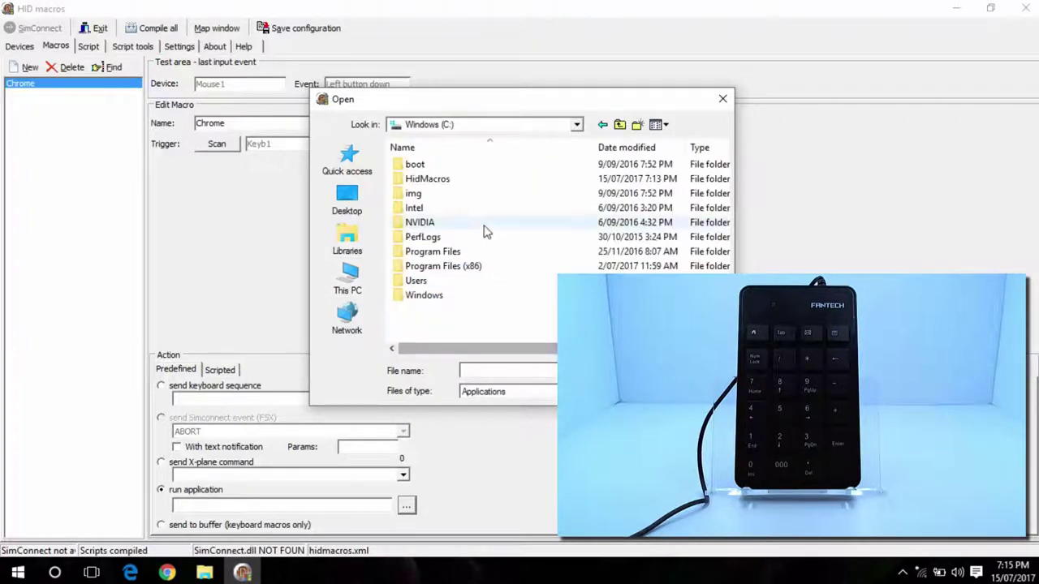
pyautogui.doubleClick(437, 266)
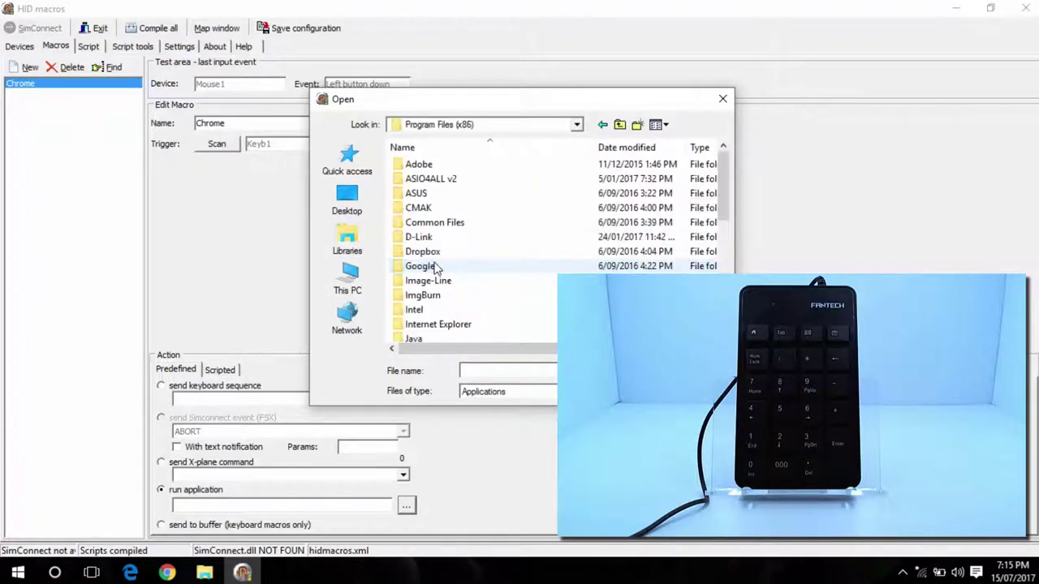
pyautogui.doubleClick(436, 266)
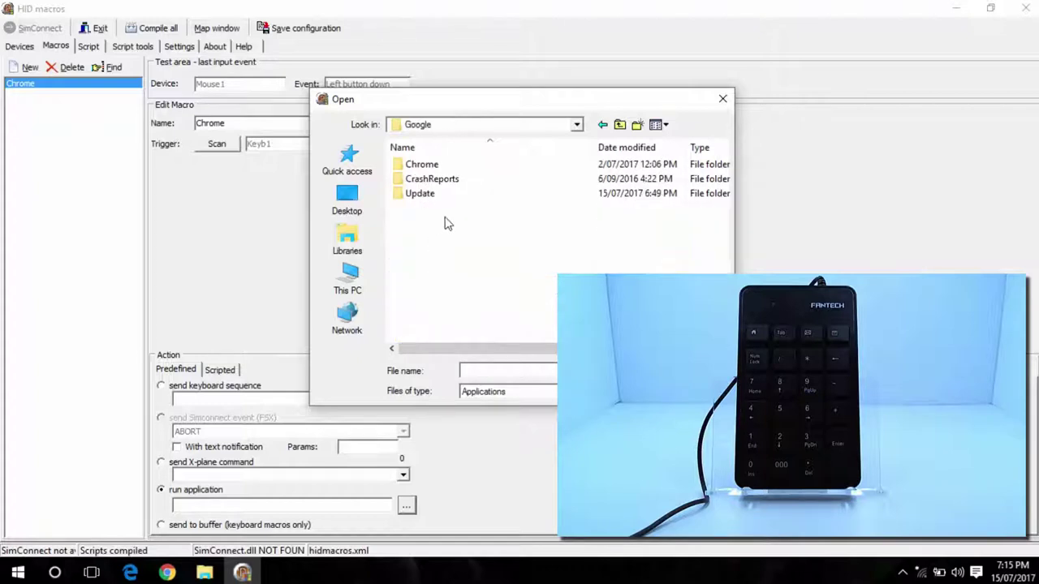
pyautogui.doubleClick(422, 165)
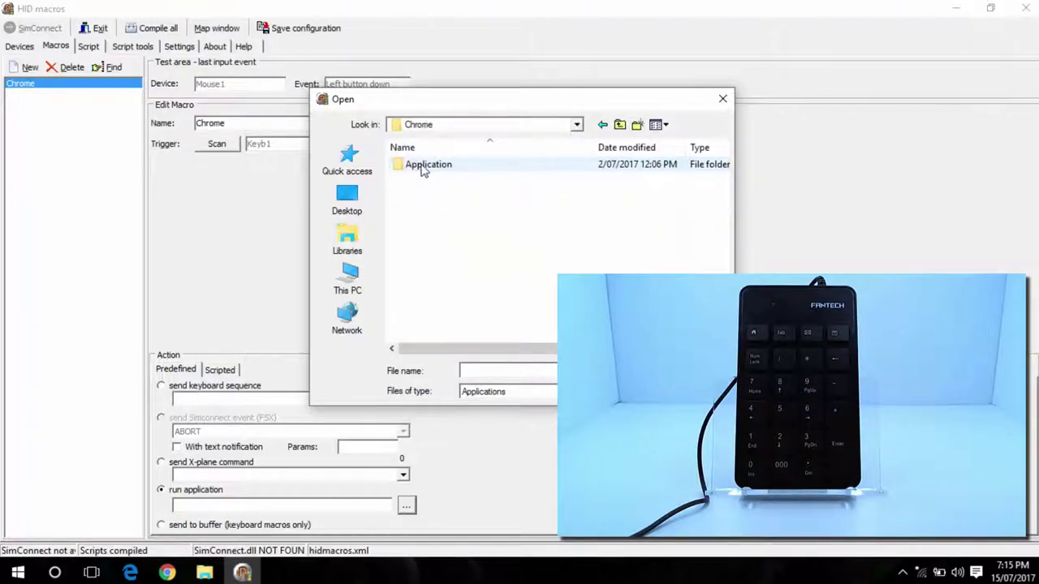
pyautogui.doubleClick(422, 166)
pyautogui.doubleClick(420, 195)
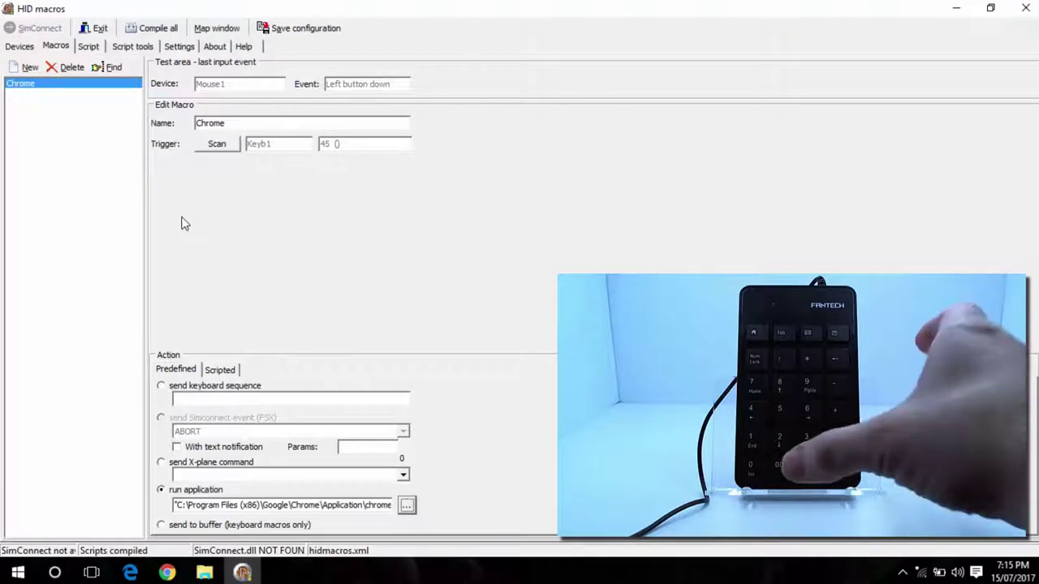
# Test the Chrome macro with the keypad key, close Chrome, and add a new macro
pyautogui.press('Insert')
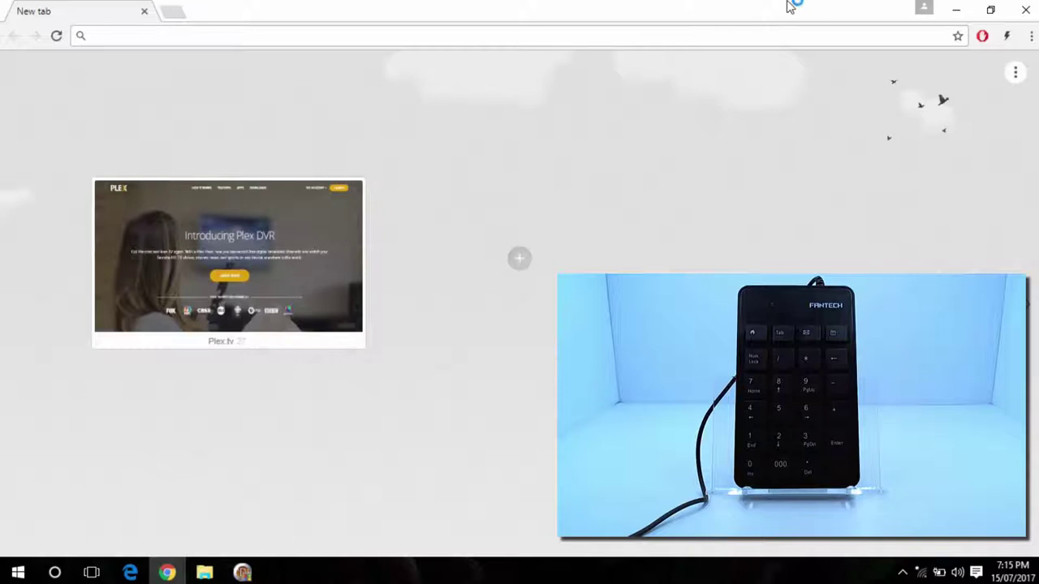
pyautogui.click(1027, 10)
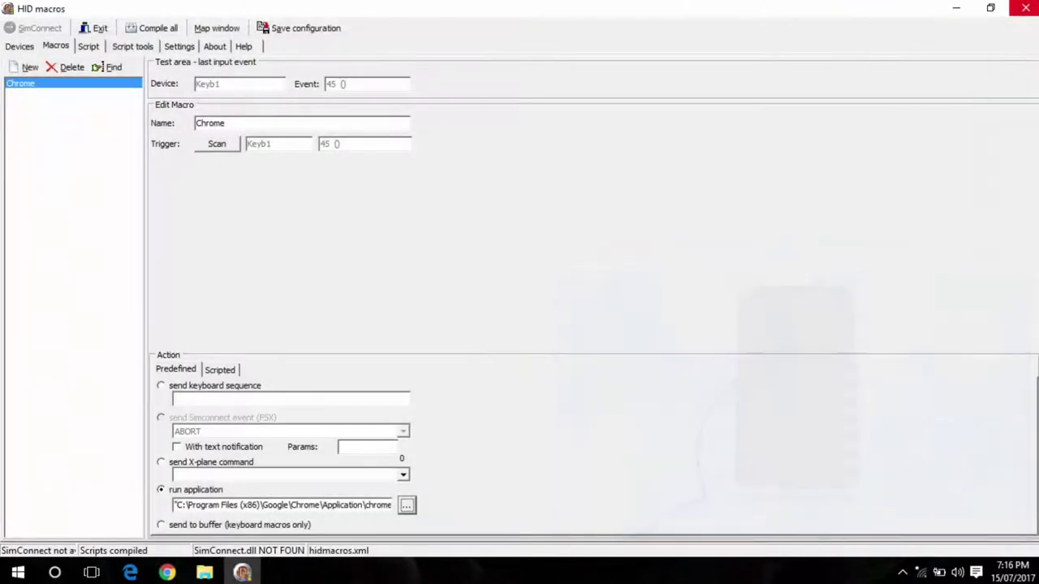
pyautogui.click(22, 68)
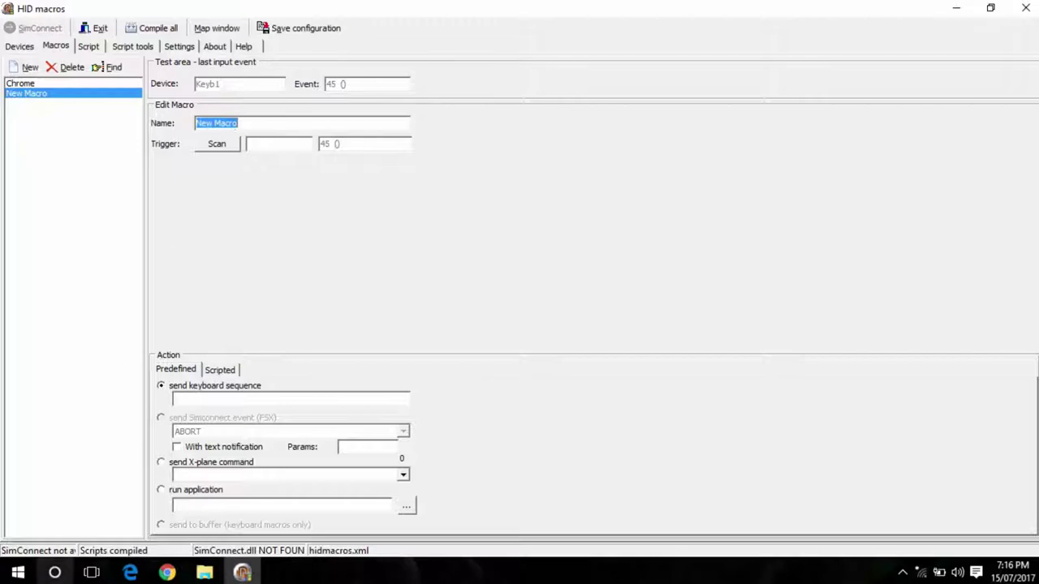
# Create a second virtual desktop, Desktop 2, in Task View and switch to it
pyautogui.click(89, 573)
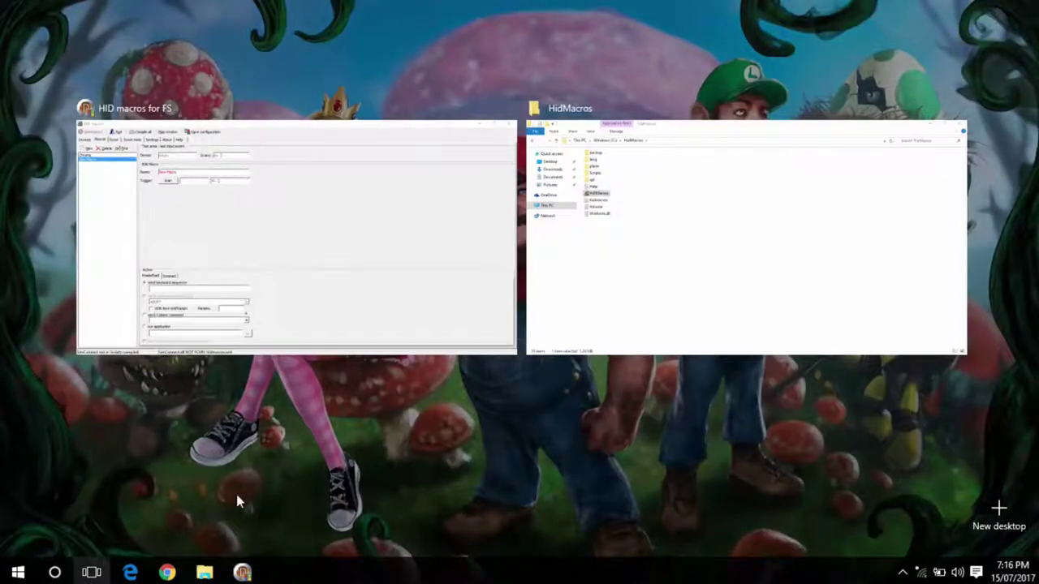
pyautogui.click(989, 536)
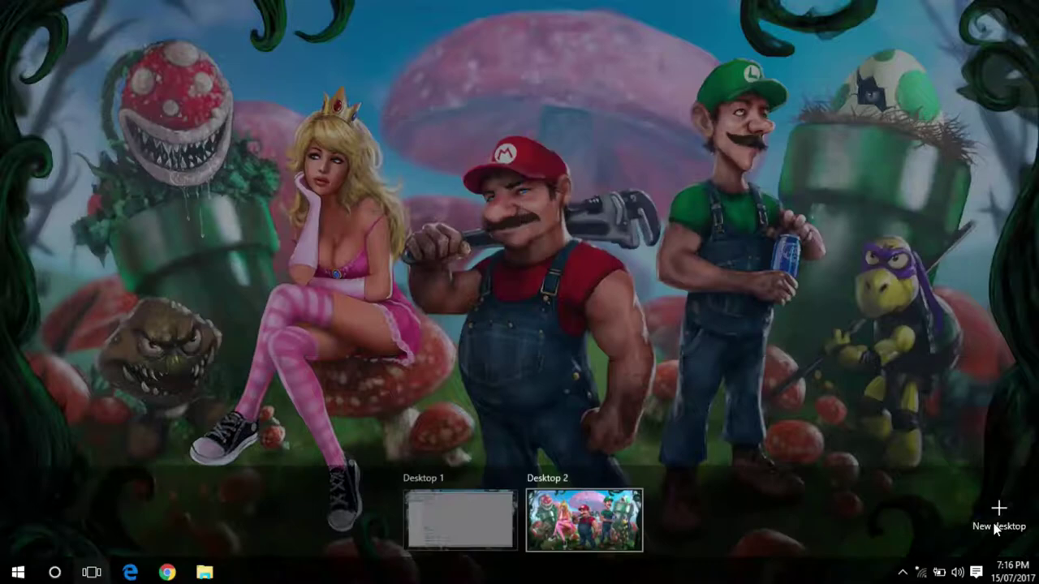
pyautogui.click(566, 526)
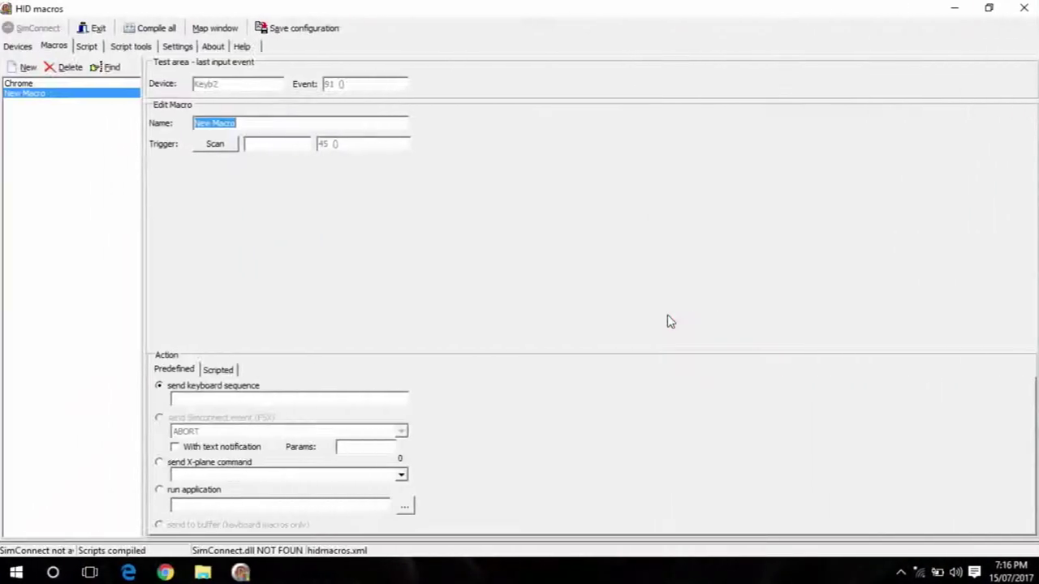
# Try switching between the two virtual desktops with Ctrl+Win+Left and Ctrl+Win+Right
pyautogui.press('Left')
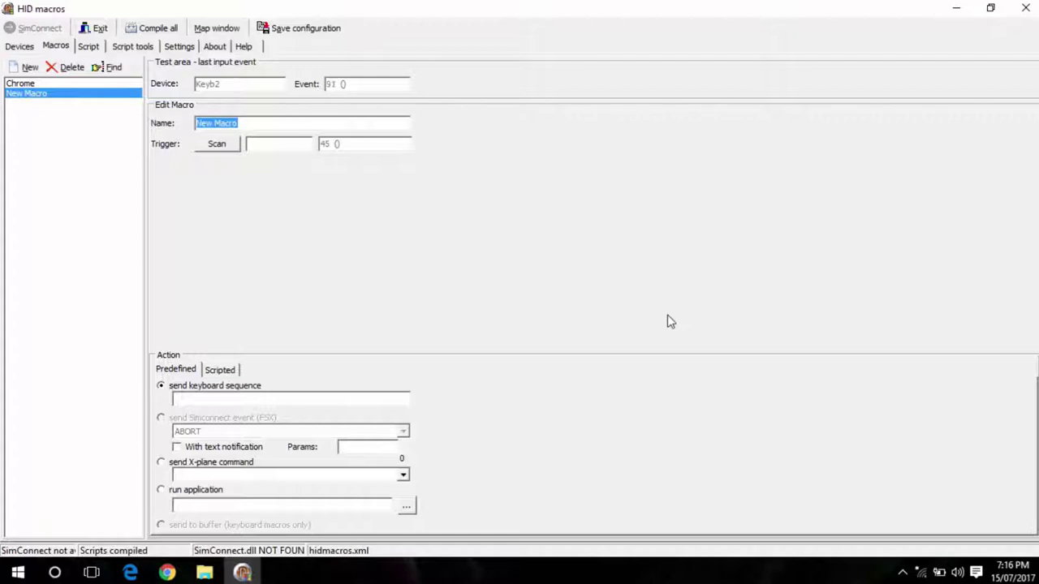
pyautogui.press('Right')
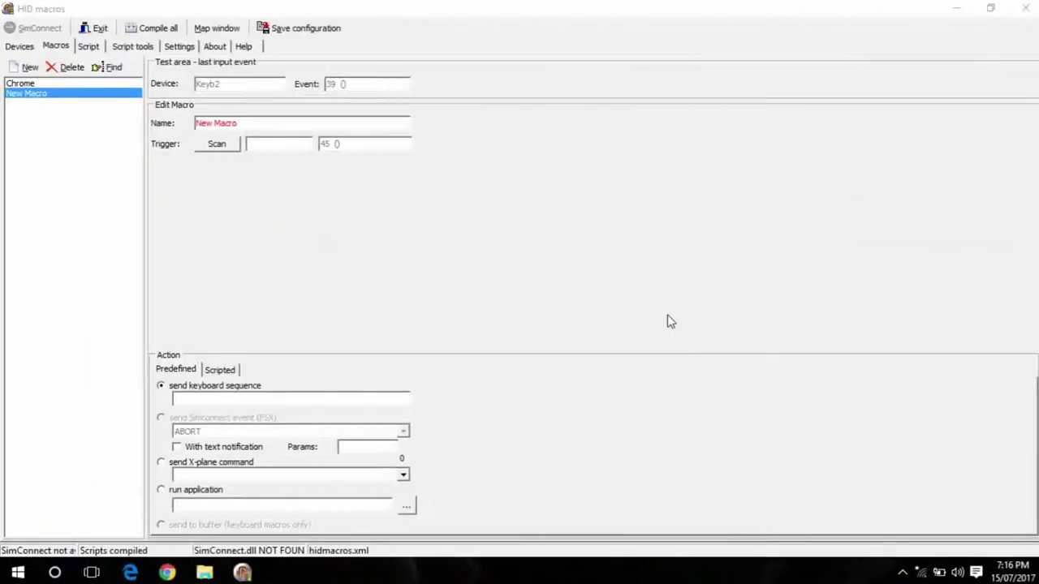
pyautogui.press('ctrl+super+Right')
pyautogui.press('ctrl+super+Left')
# Name the new macro Desktop LEFT and capture the keypad left-arrow key (event 37) as its trigger
pyautogui.click(242, 573)
pyautogui.write('Deskt')
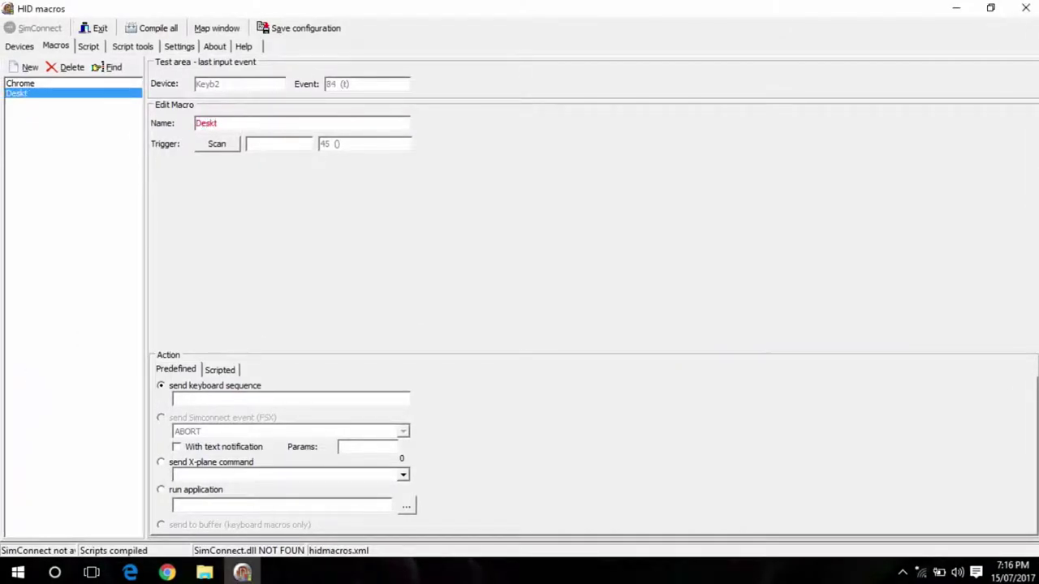
pyautogui.write('op LEFT')
pyautogui.click(217, 145)
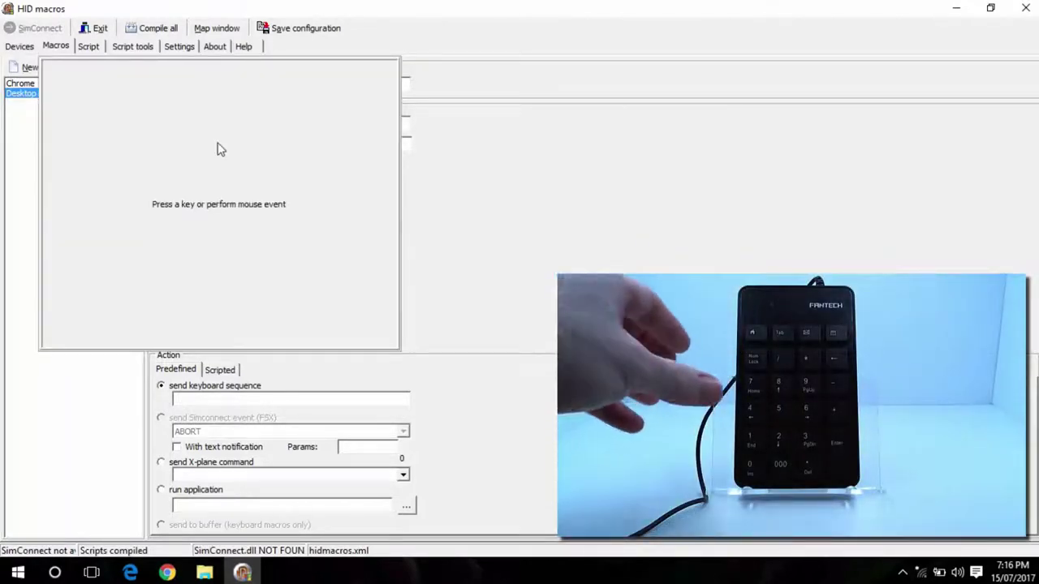
pyautogui.press('Left')
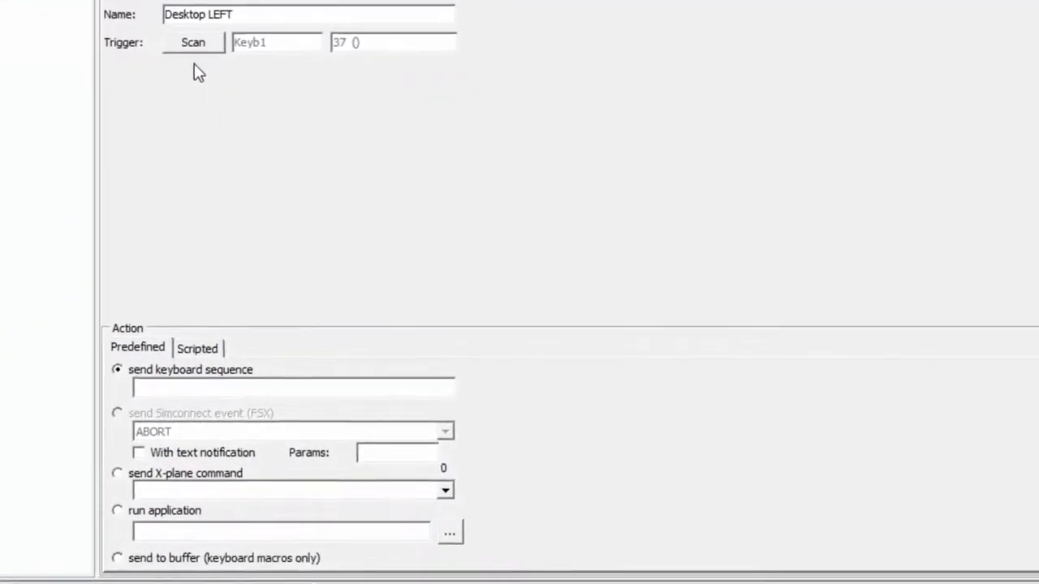
# Switch Desktop LEFT to a scripted action, enter sendkeys "^# {LEFT}" and compile it
pyautogui.click(191, 353)
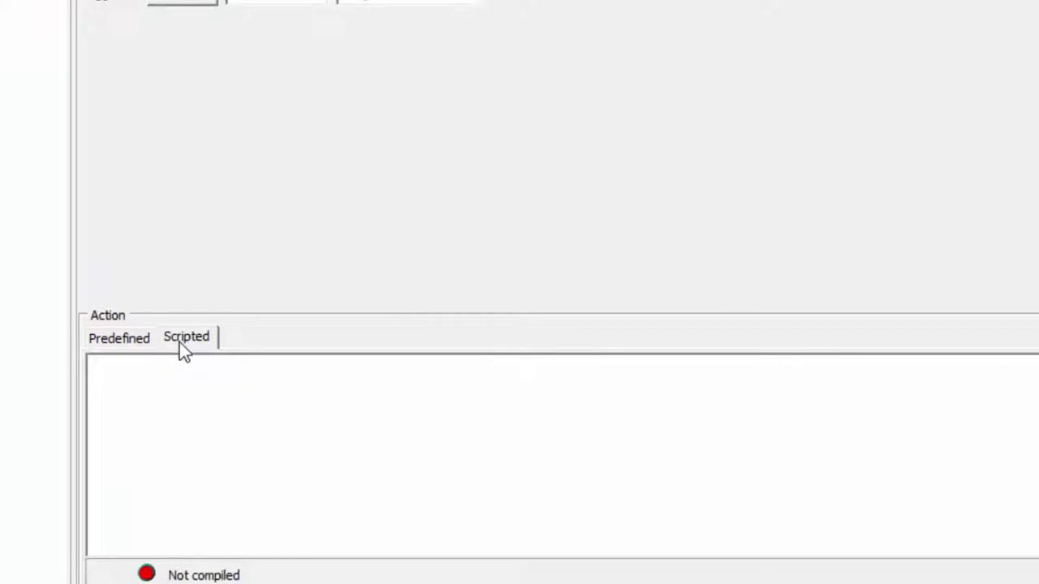
pyautogui.click(172, 380)
pyautogui.write('sendkeys "')
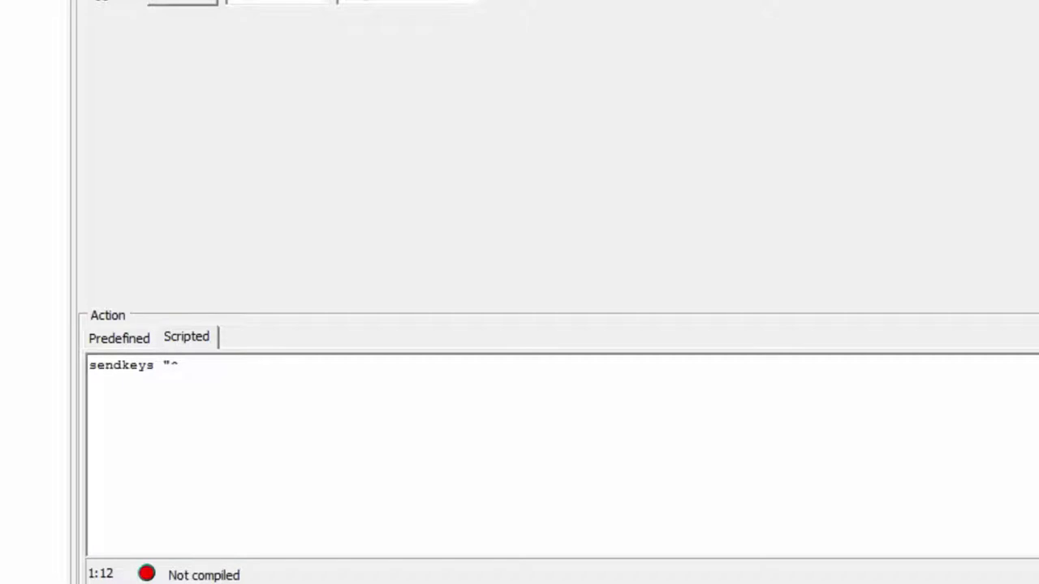
pyautogui.write('^#')
pyautogui.write('{LEFT}')
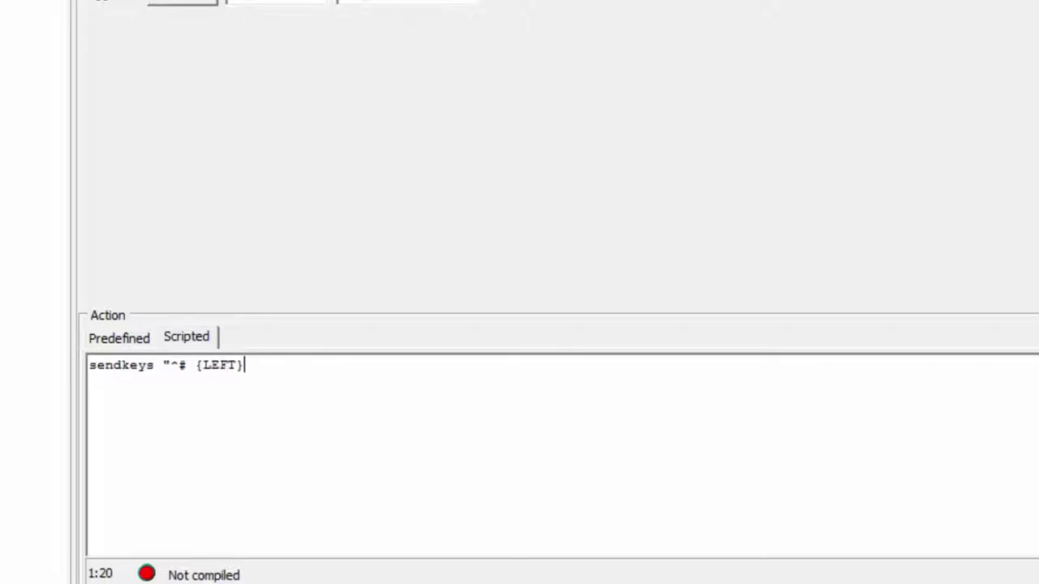
pyautogui.write('"')
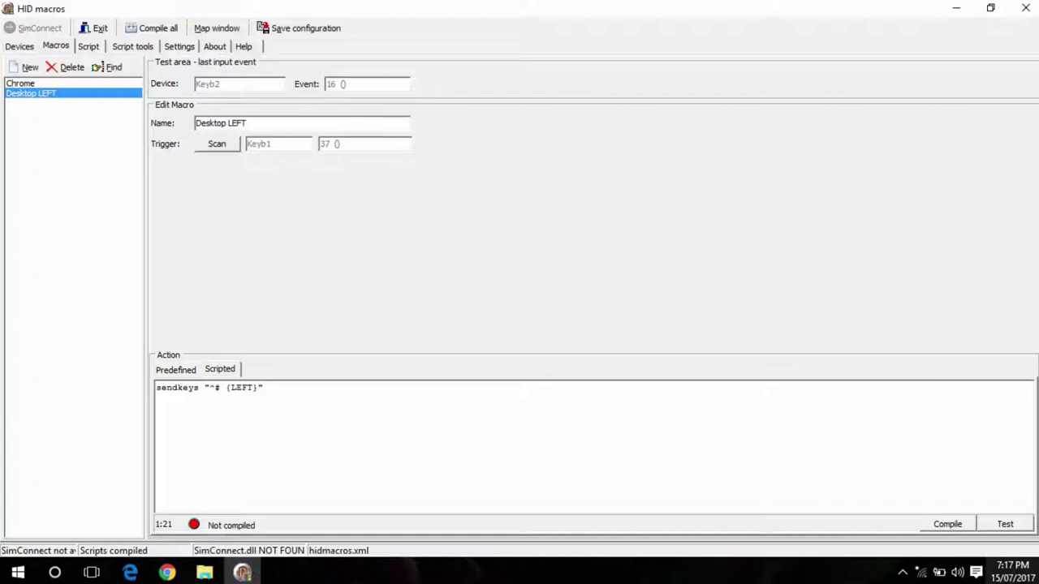
pyautogui.click(965, 525)
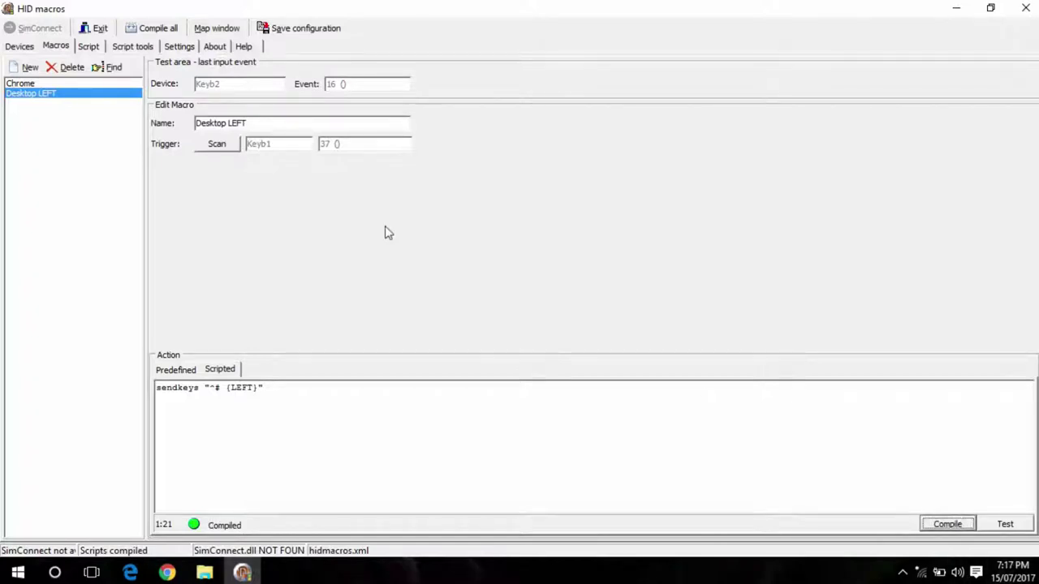
# Add a macro named Desktop RIGHT triggered by the keypad right-arrow key (Keyb1 event 39)
pyautogui.click(27, 68)
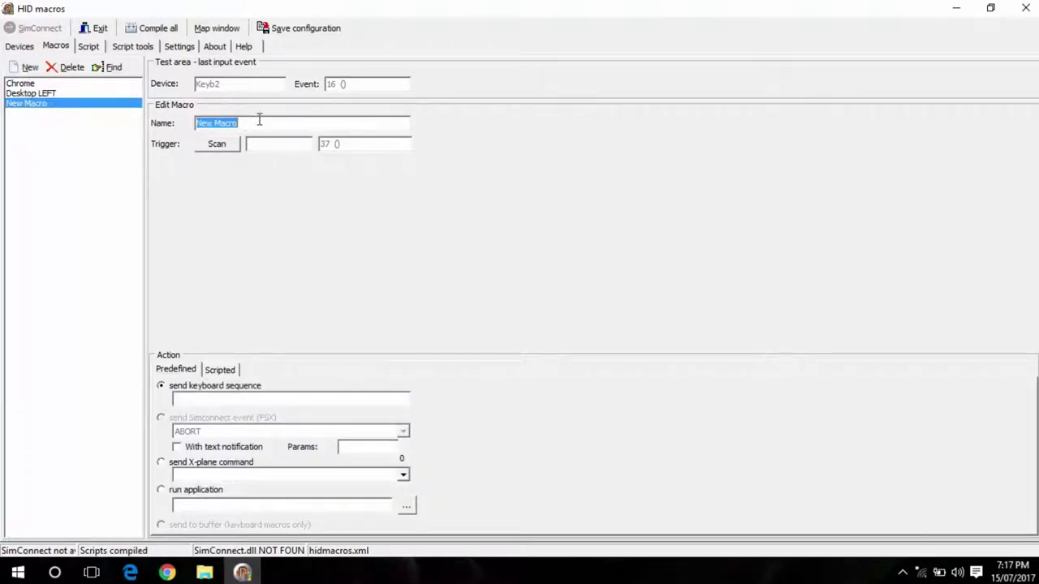
pyautogui.write('Desktop')
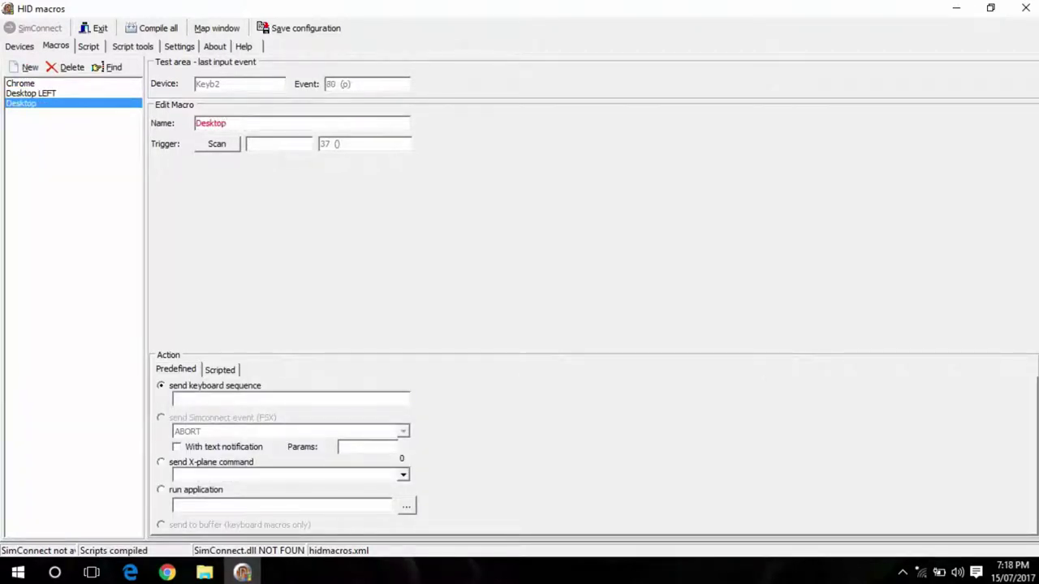
pyautogui.write(' RIGHT')
pyautogui.click(216, 145)
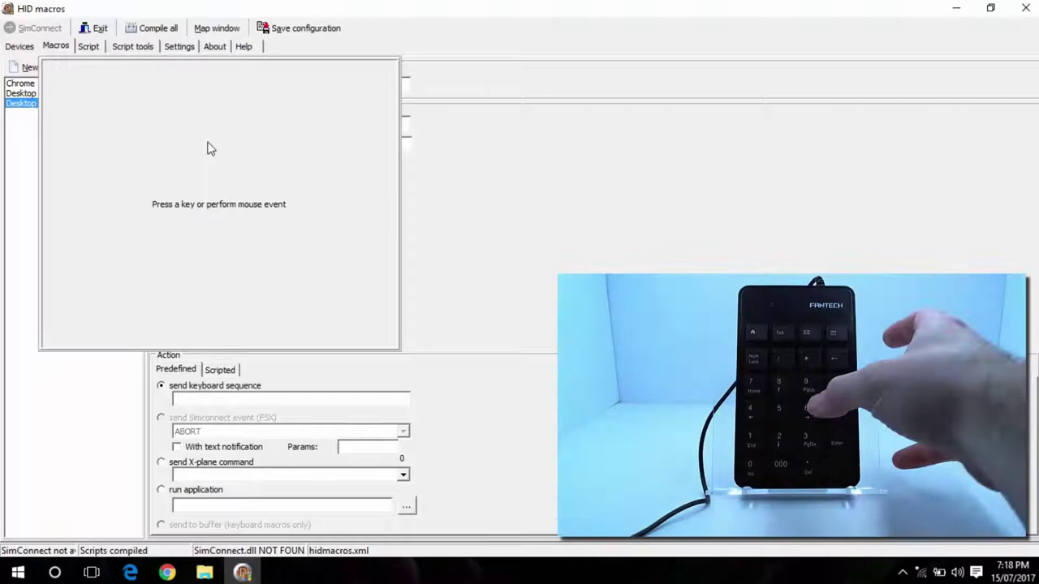
pyautogui.press('Right')
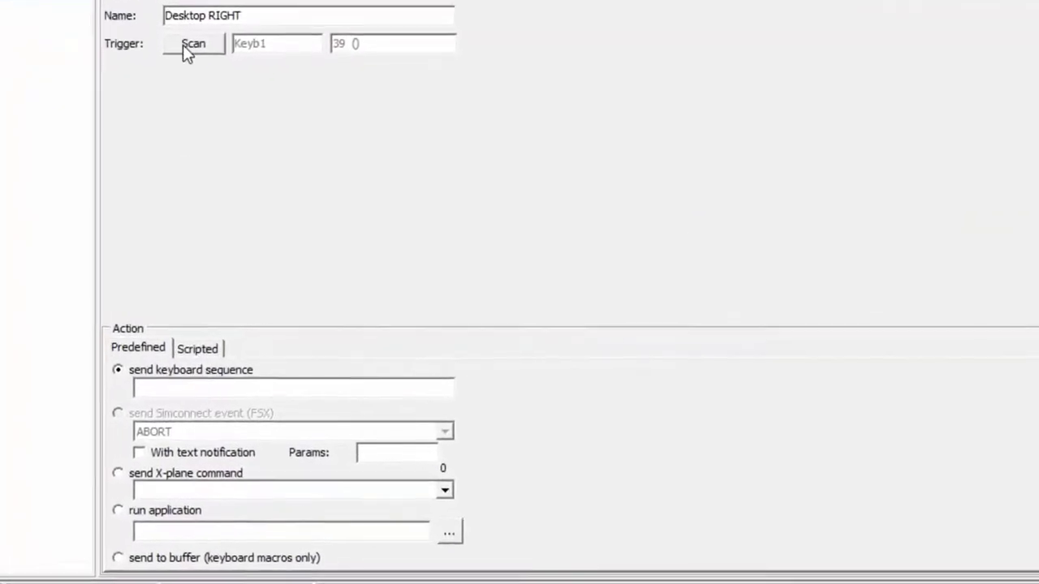
# Switch Desktop RIGHT to a scripted action and type sendkeys "^# {RIGHT}" into the script box
pyautogui.click(196, 350)
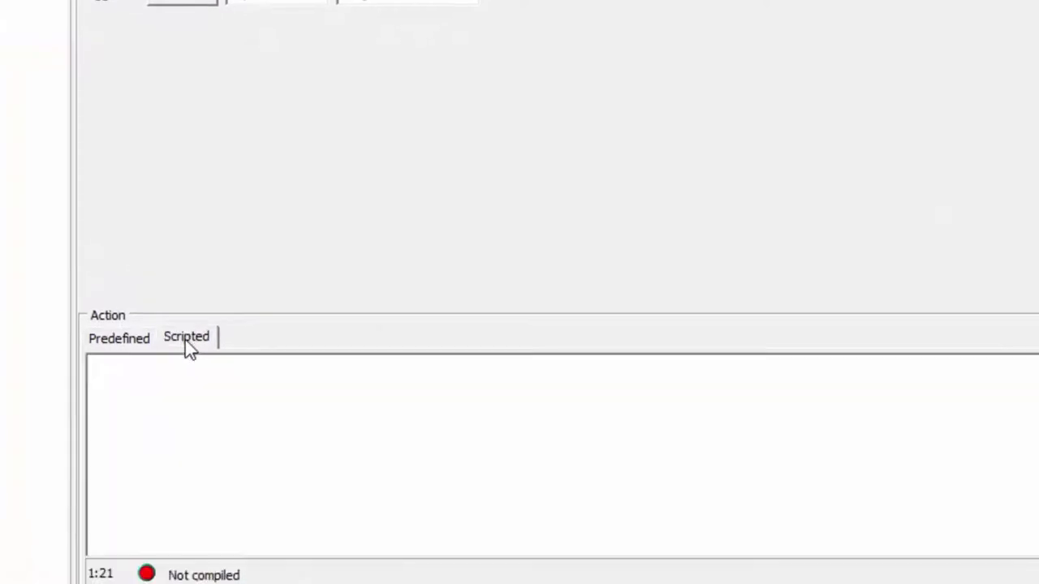
pyautogui.click(186, 401)
pyautogui.write('sendkeys')
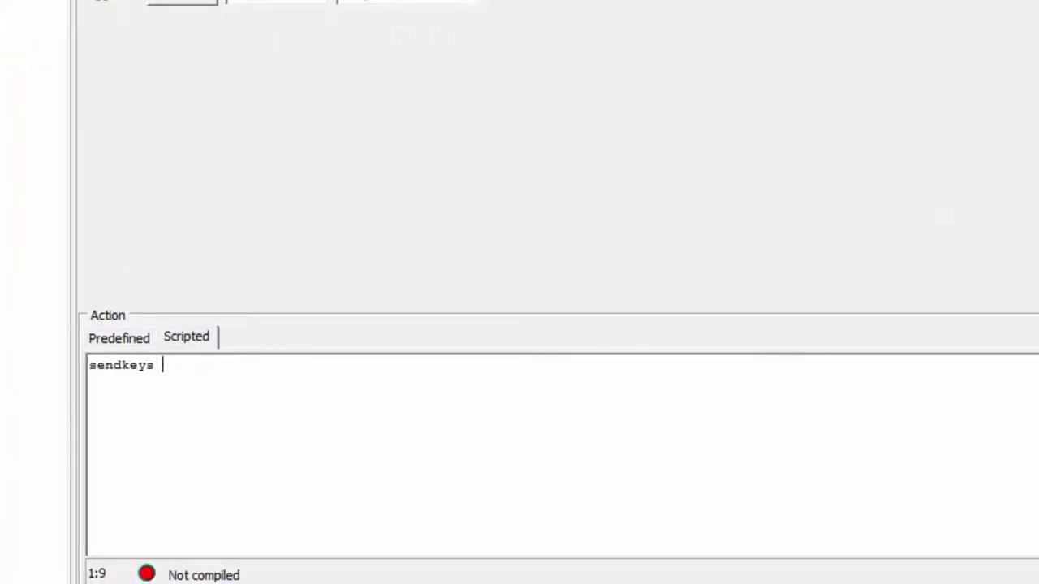
pyautogui.write(' "^# {RIGHT}')
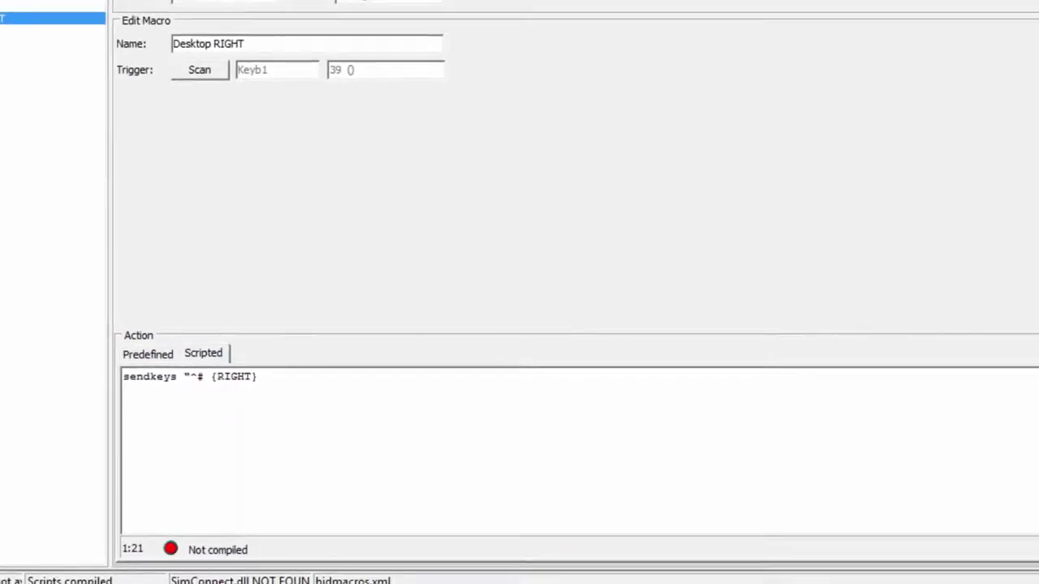
pyautogui.write('"')
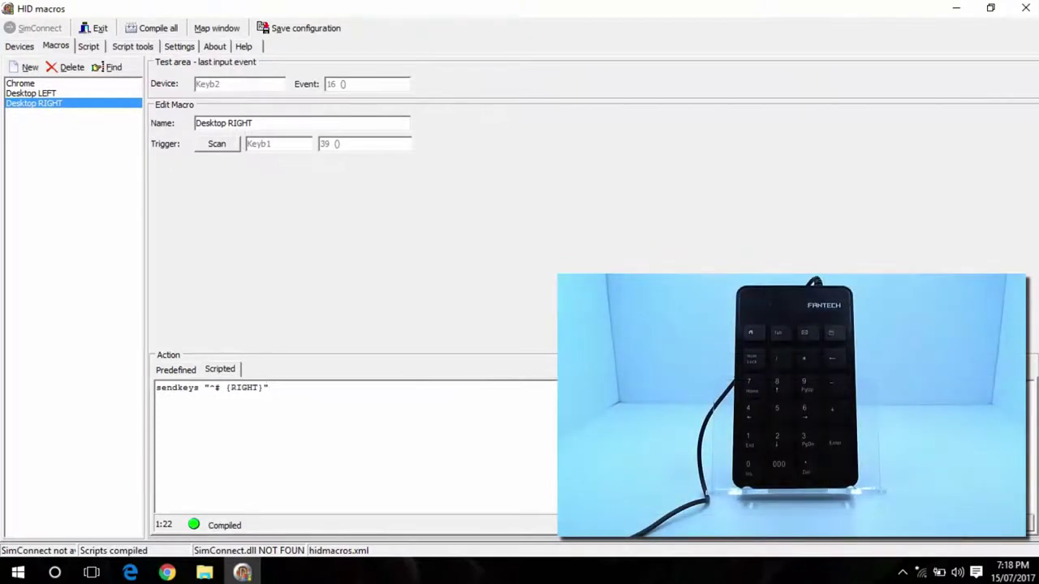
pyautogui.click(301, 39)
pyautogui.press('Right')
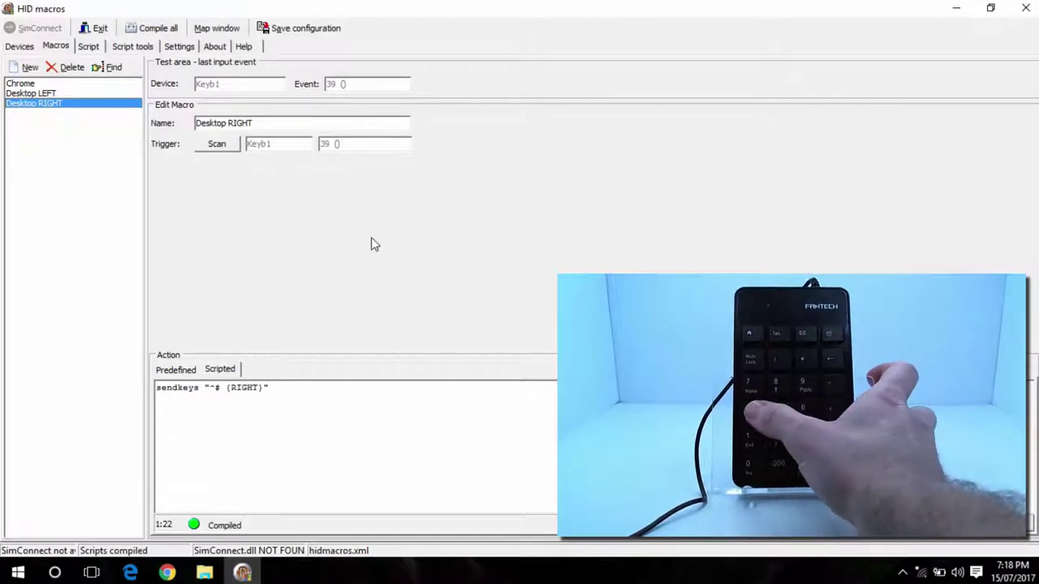
pyautogui.press('Left')
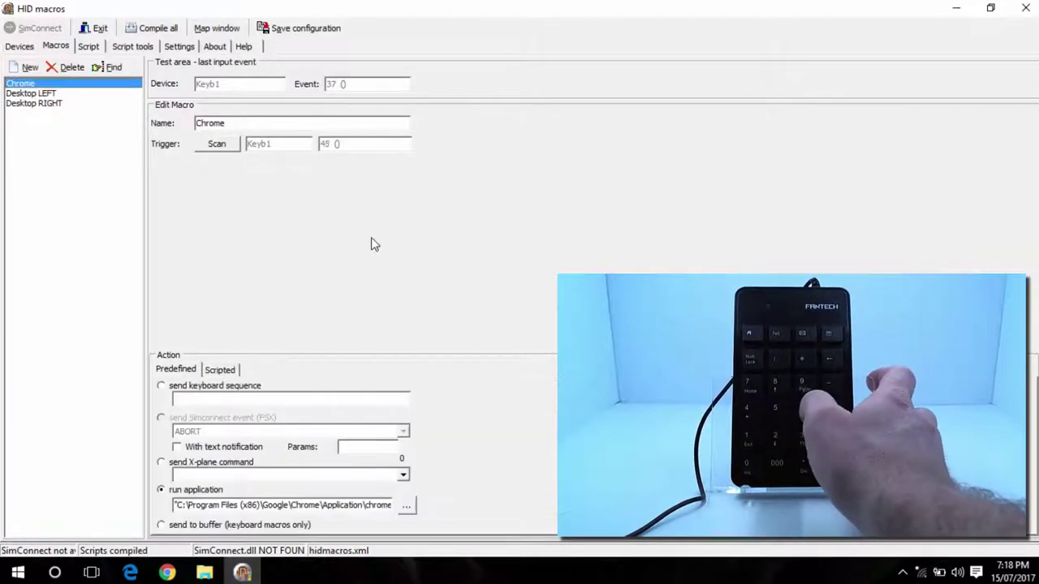
pyautogui.press('Right')
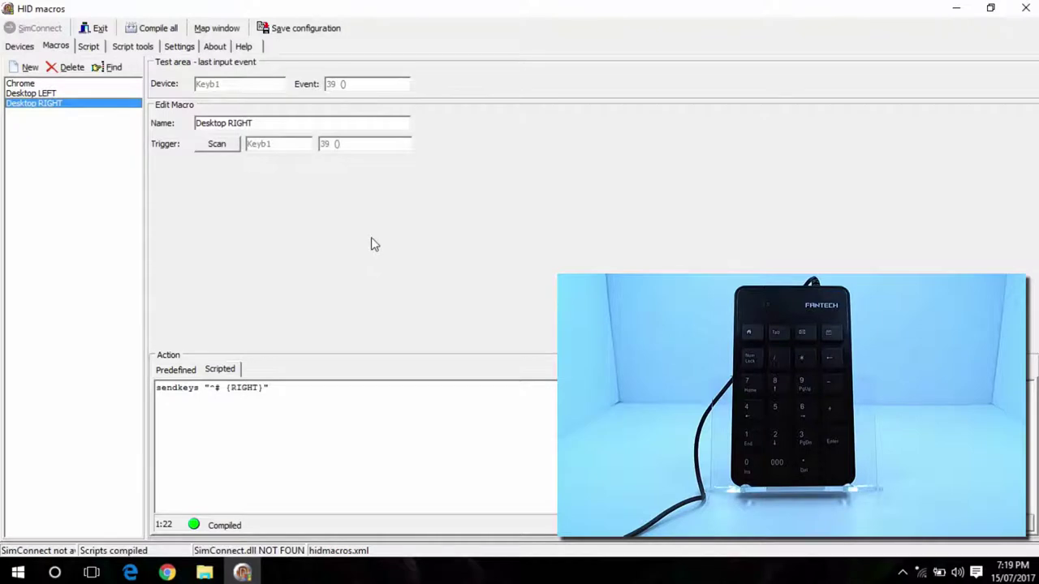
# Delete the space after ^# in the Desktop RIGHT and Desktop LEFT scripts
pyautogui.click(229, 388)
pyautogui.press('BackSpace')
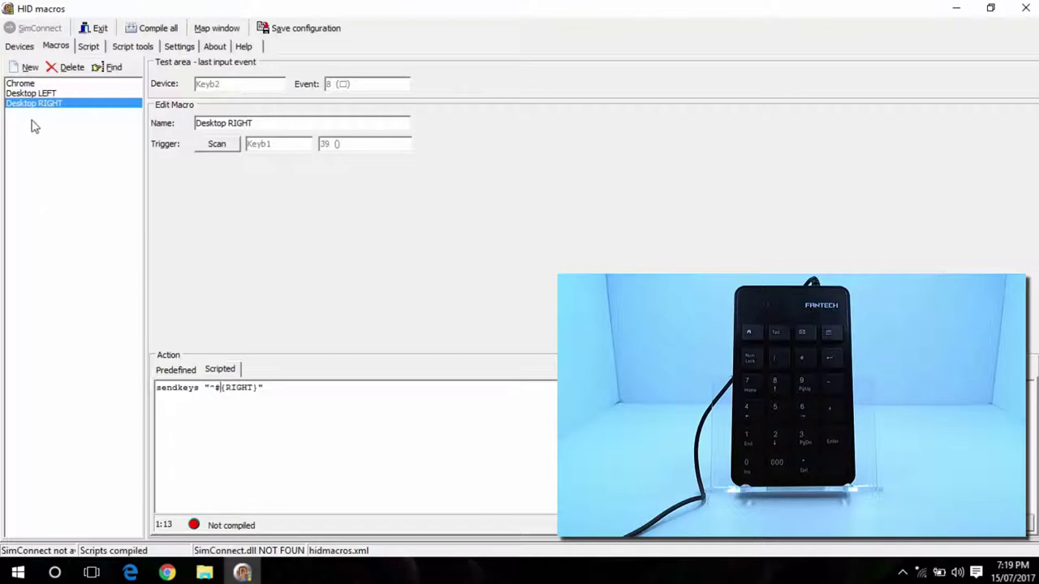
pyautogui.click(50, 93)
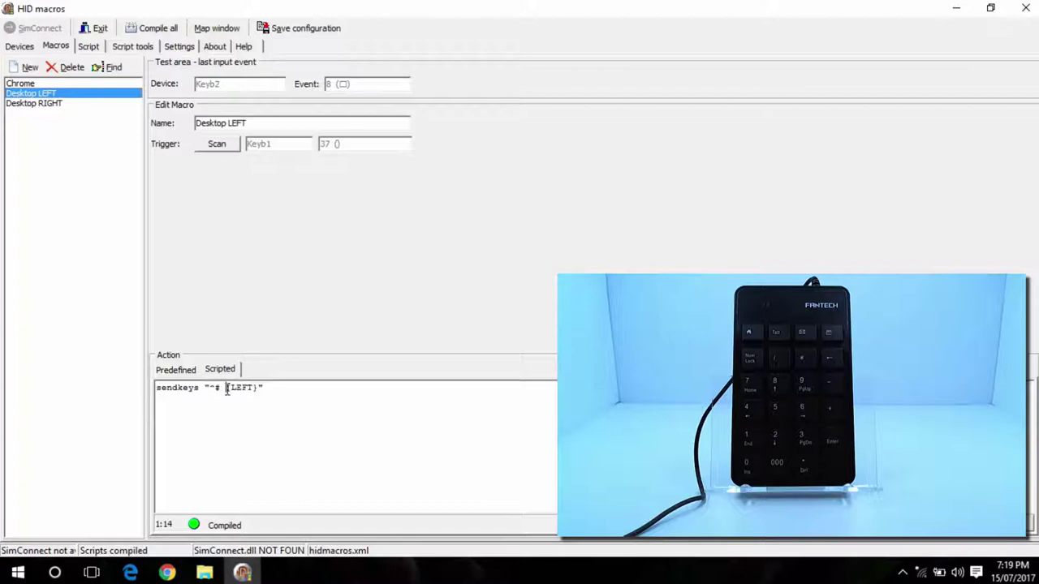
pyautogui.press('BackSpace')
# Test switching virtual desktops with the keypad arrows and Ctrl+Win+Right/Left
pyautogui.press('Left')
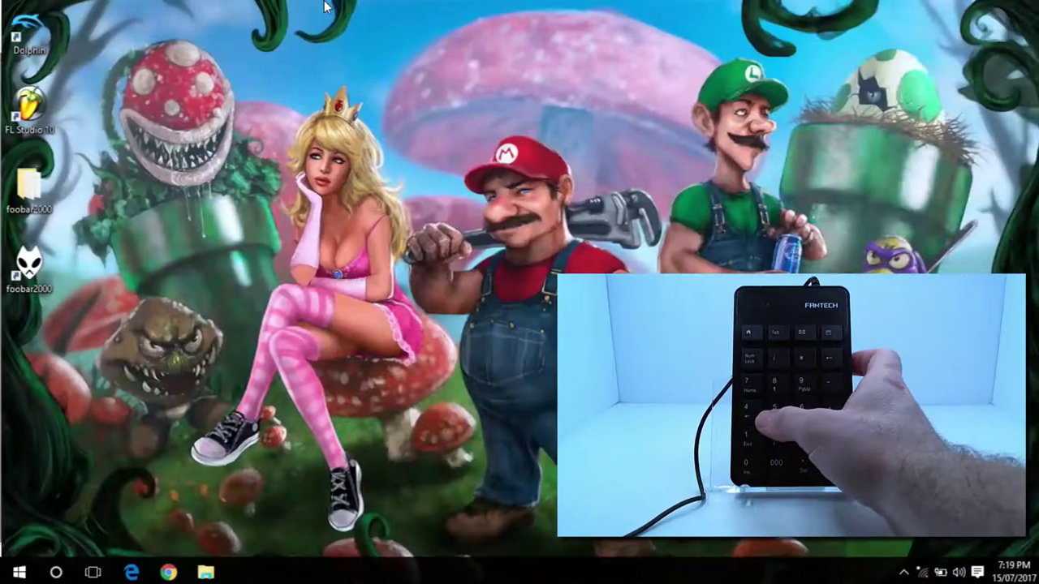
pyautogui.press('Left')
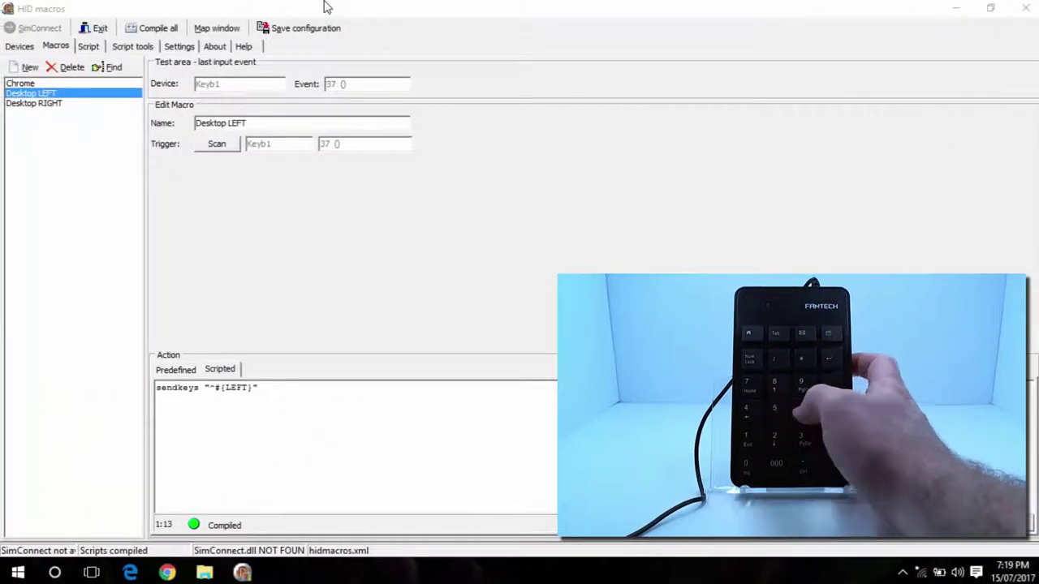
pyautogui.press('ctrl+super+Right')
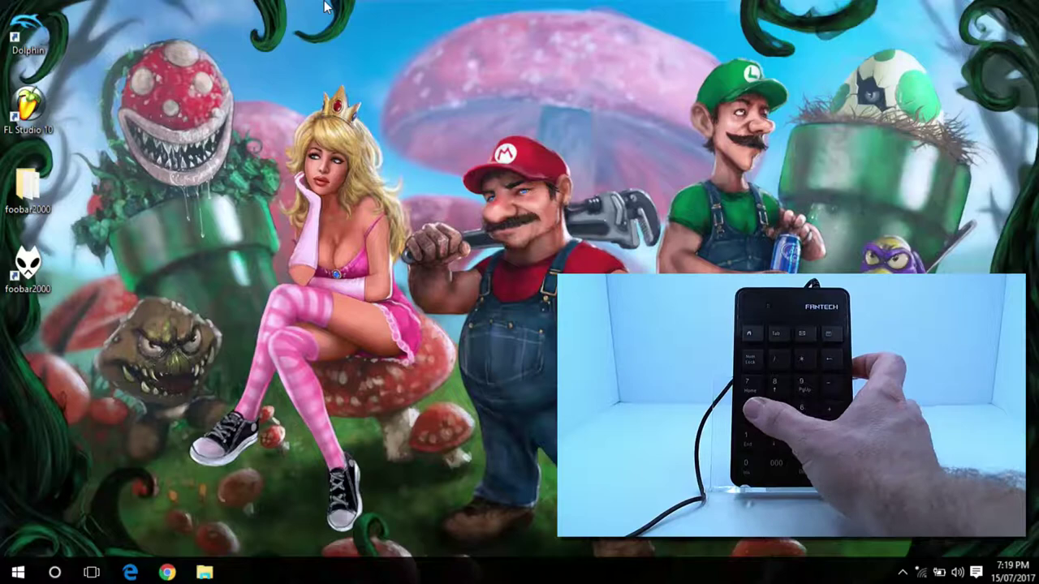
pyautogui.press('ctrl+super+Left')
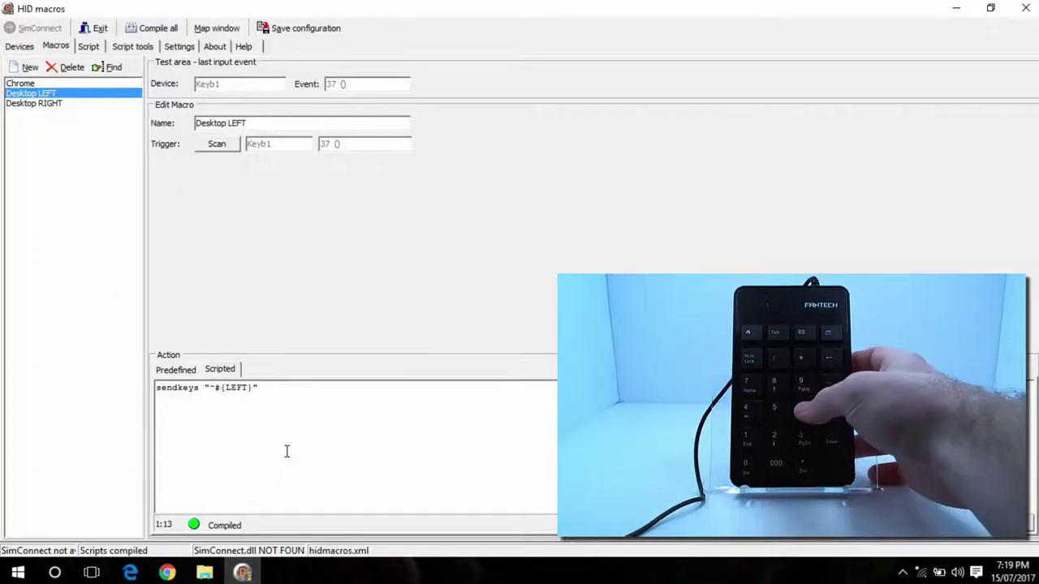
pyautogui.press('Right')
pyautogui.press('Left')
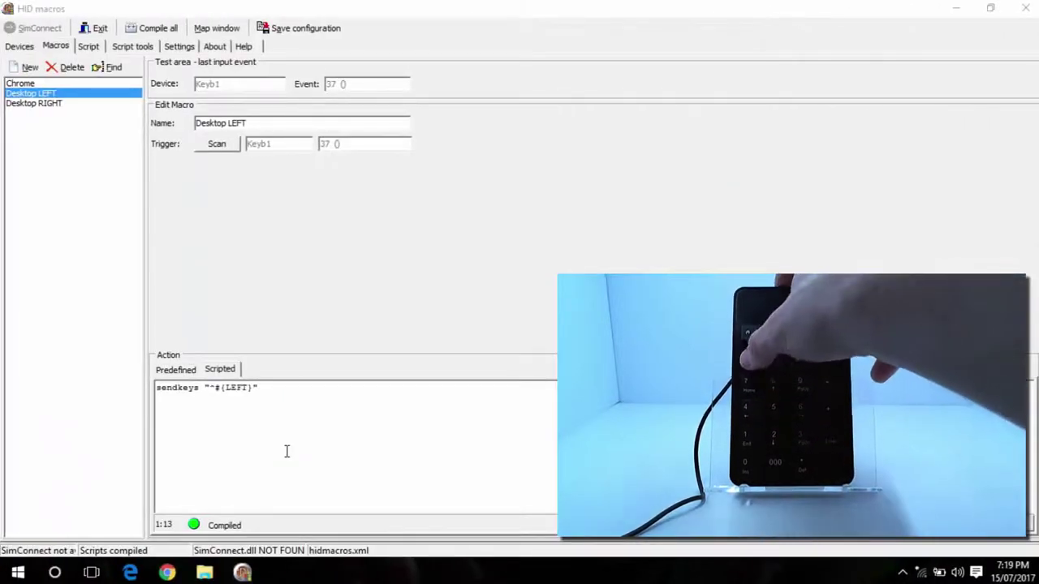
pyautogui.press('Num_Lock')
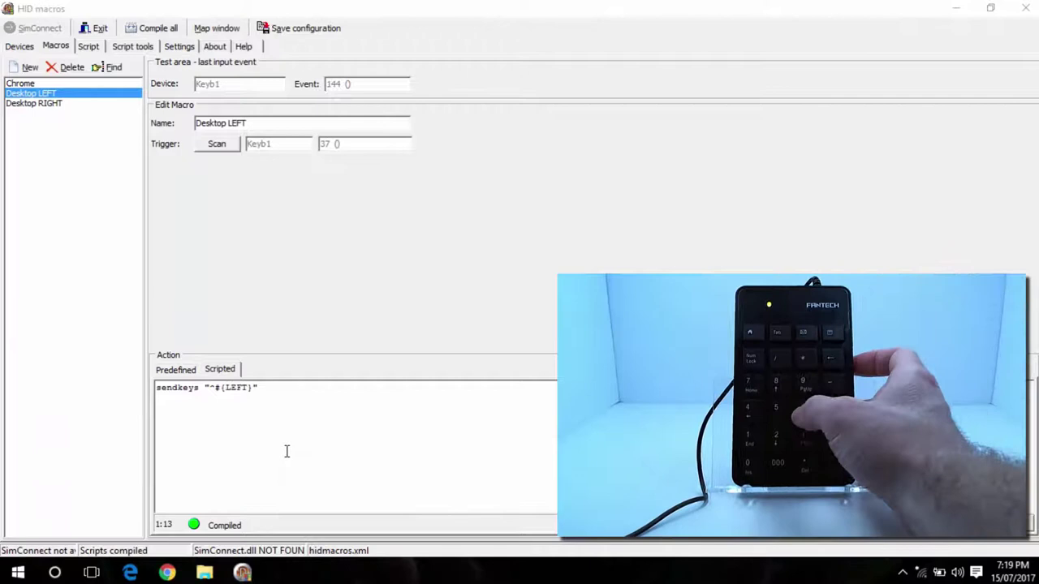
pyautogui.press('KP_6')
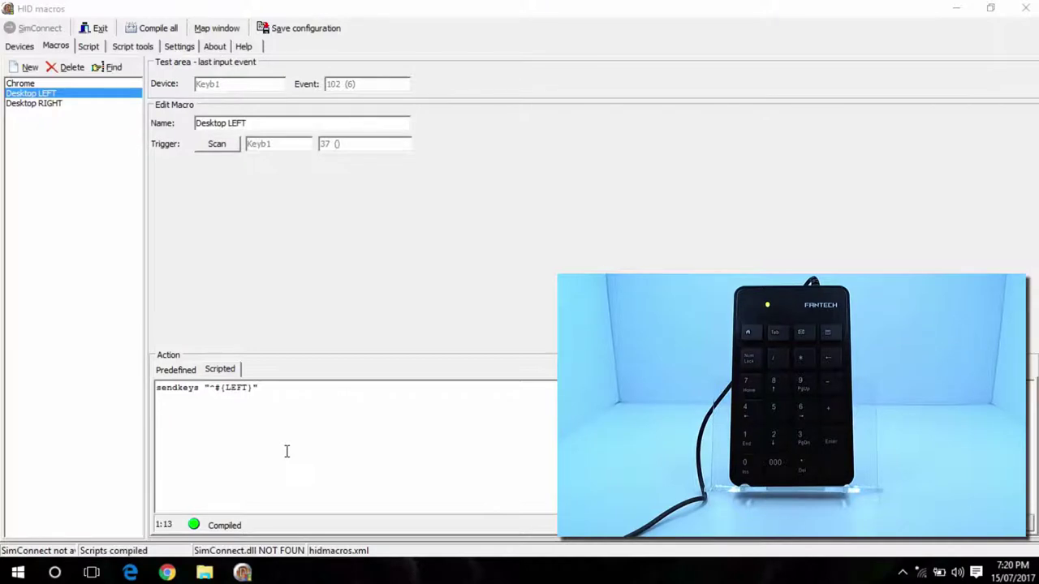
# Create a new macro named Foobar triggered by keypad 4
pyautogui.click(81, 184)
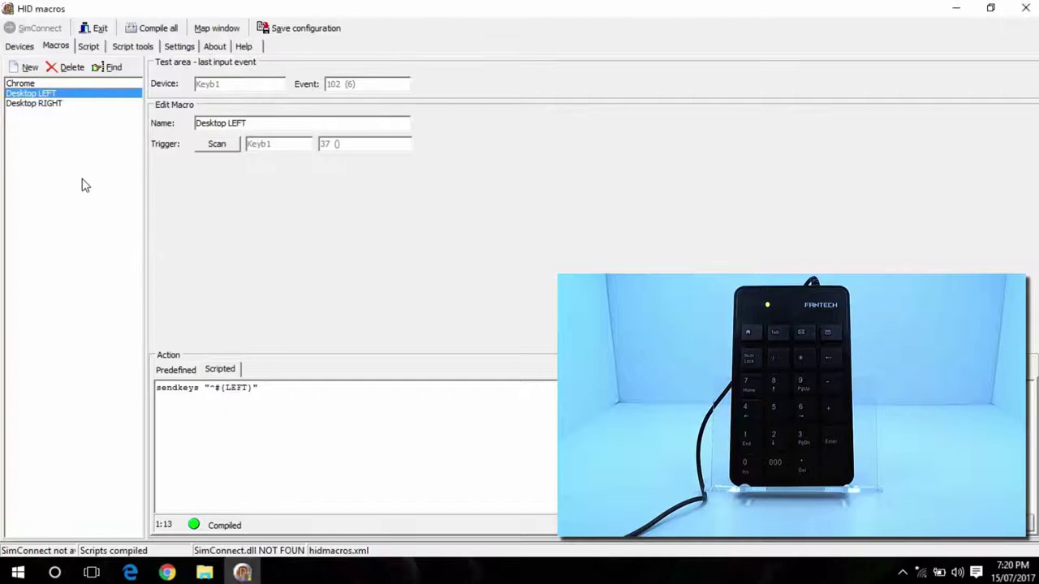
pyautogui.click(29, 68)
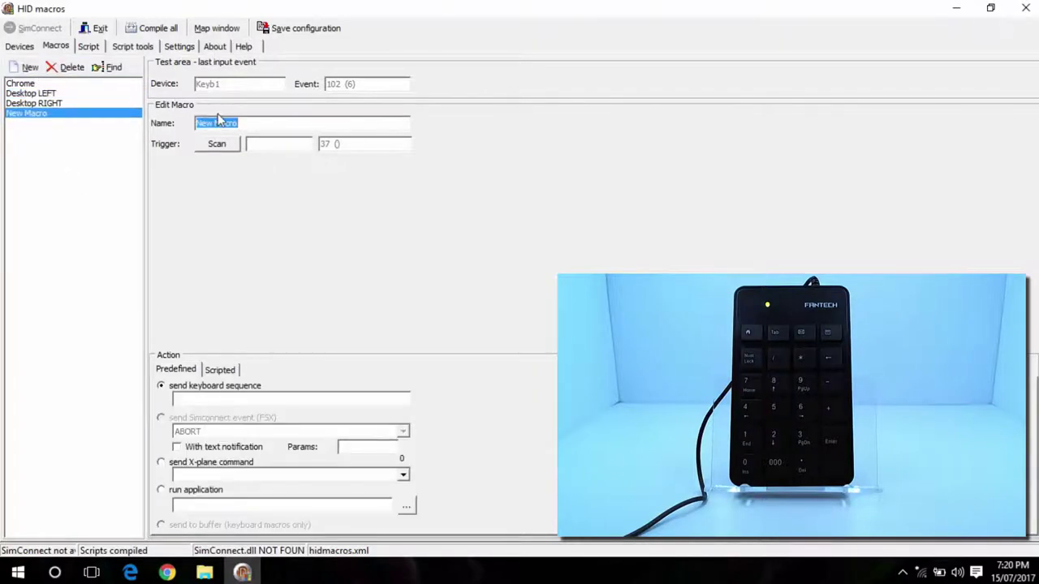
pyautogui.press('shift')
pyautogui.write('Foob')
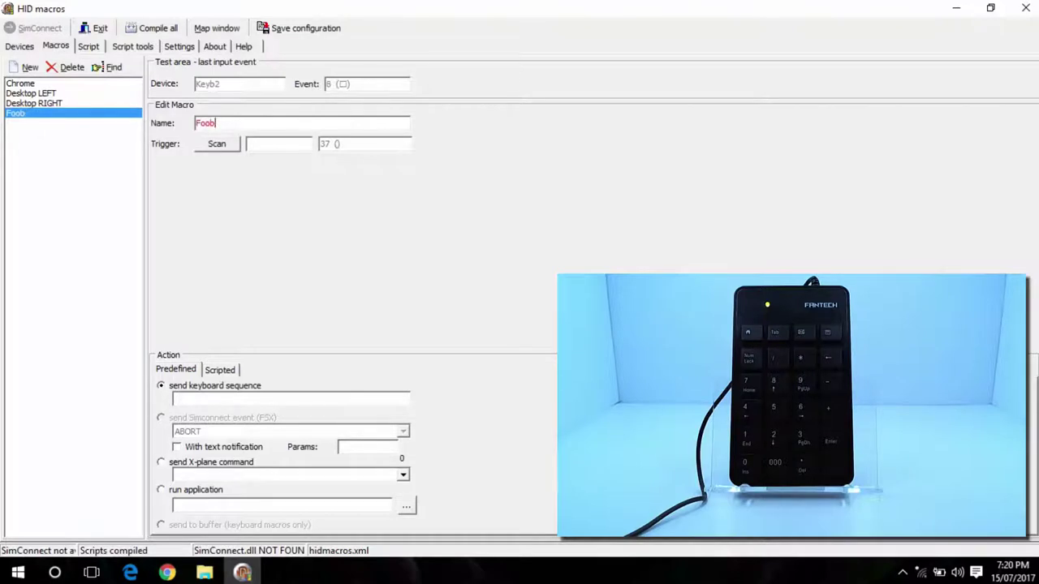
pyautogui.write('ar')
pyautogui.click(217, 144)
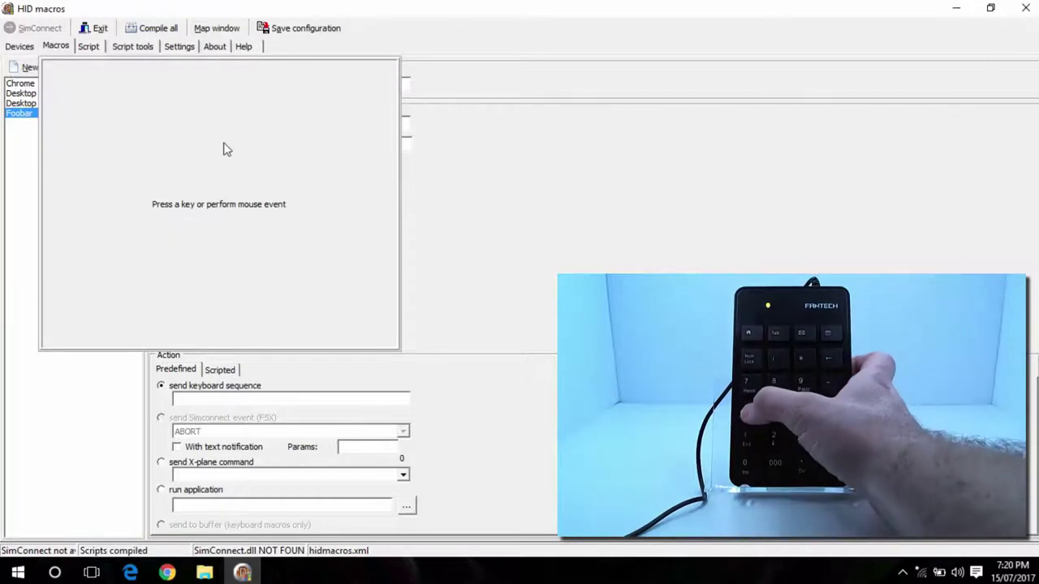
pyautogui.press('KP_4')
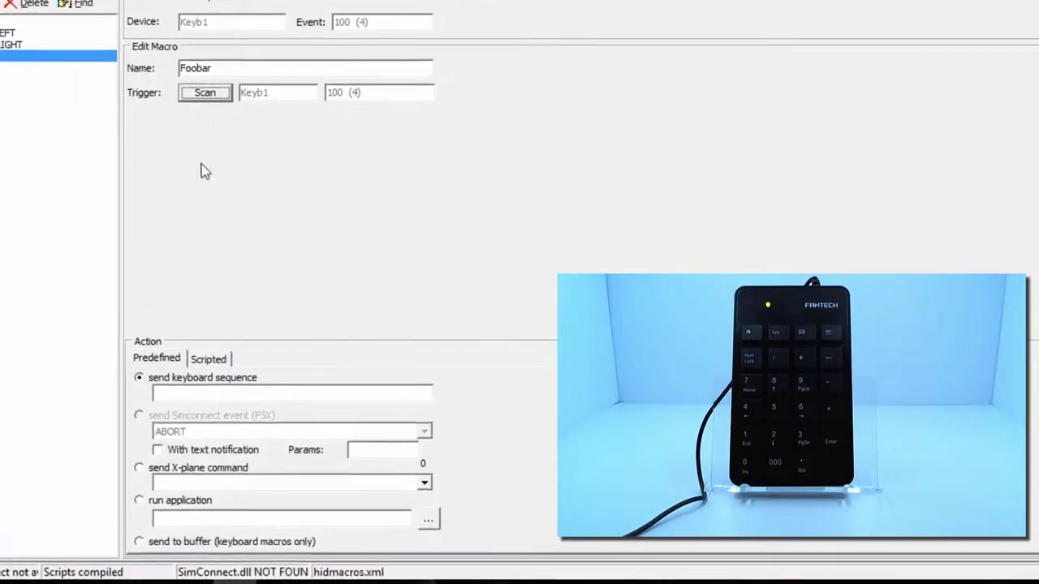
# Set Foobar to run the foobar2000 shortcut on the Desktop
pyautogui.click(148, 498)
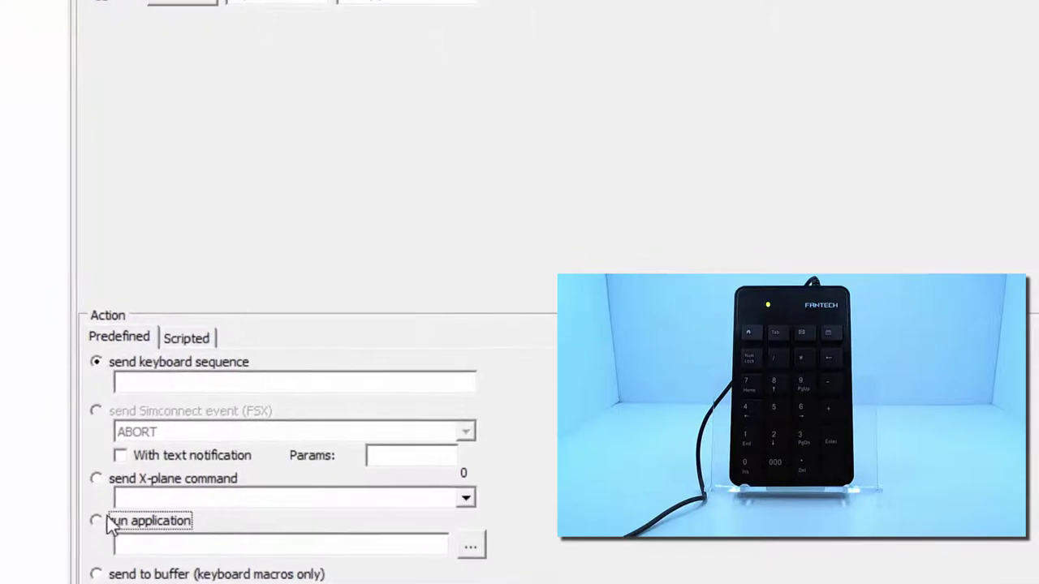
pyautogui.click(109, 520)
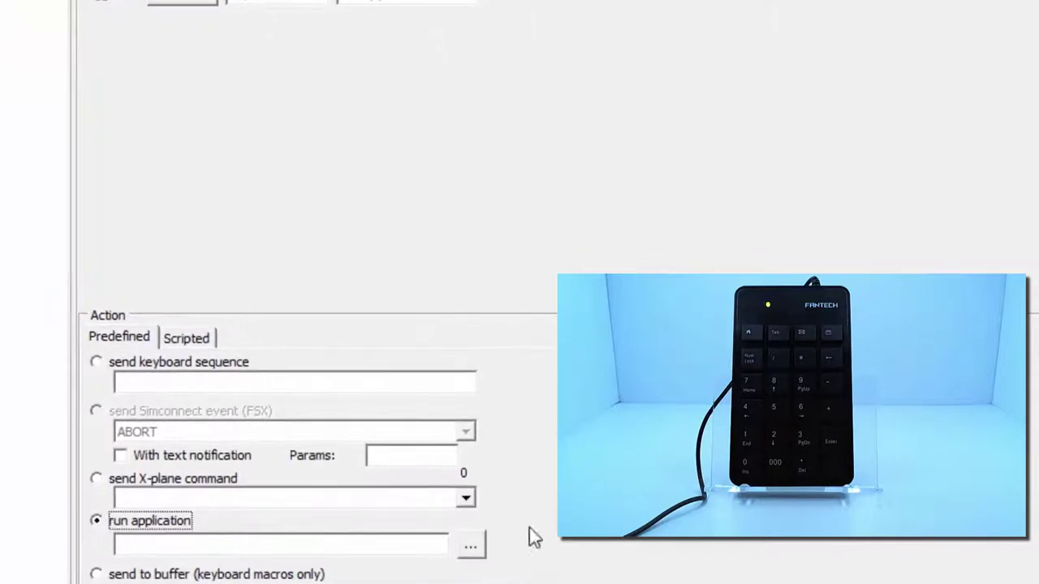
pyautogui.click(469, 546)
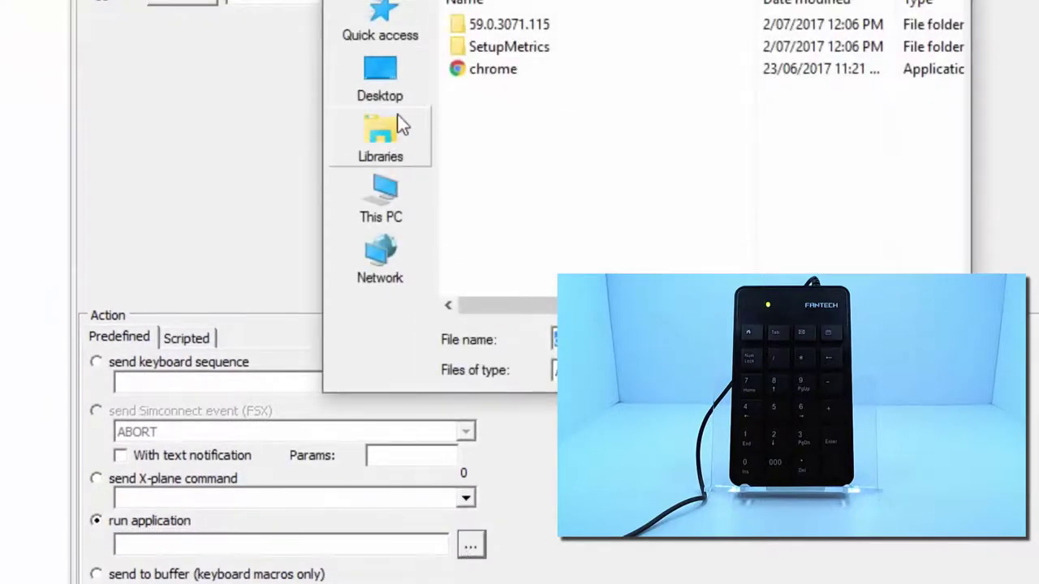
pyautogui.click(398, 85)
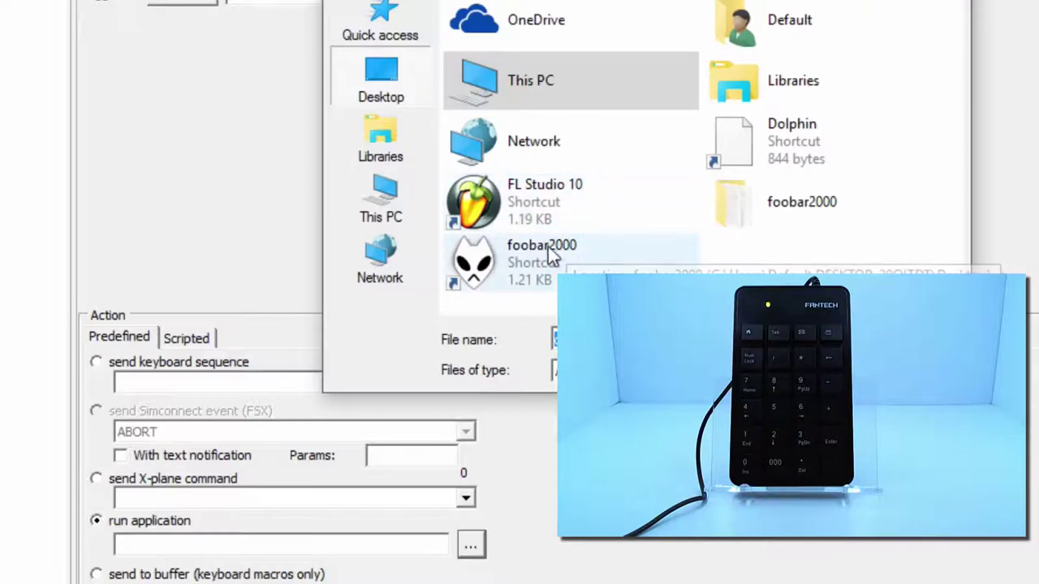
pyautogui.click(542, 250)
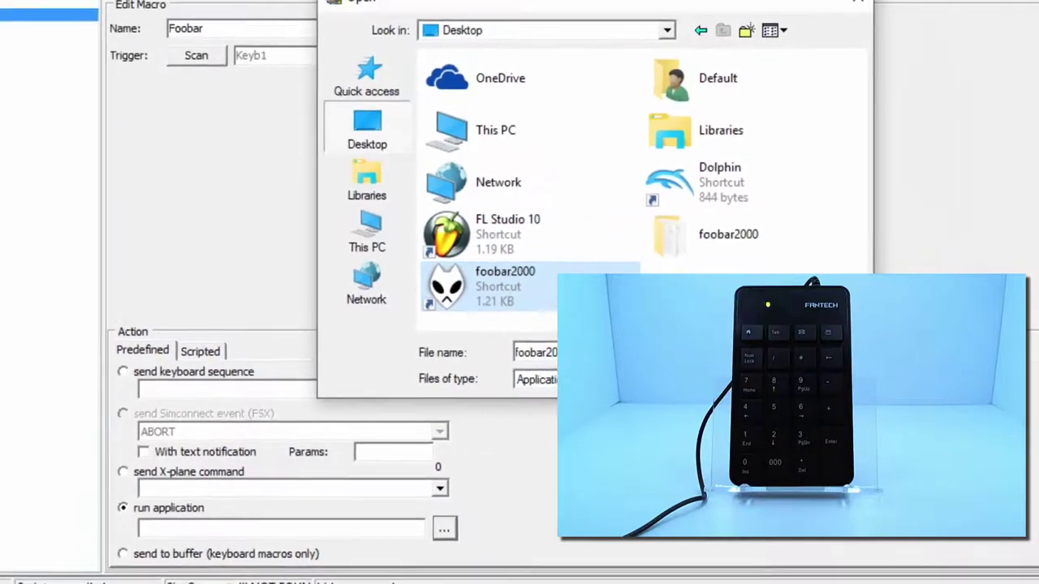
pyautogui.doubleClick(542, 250)
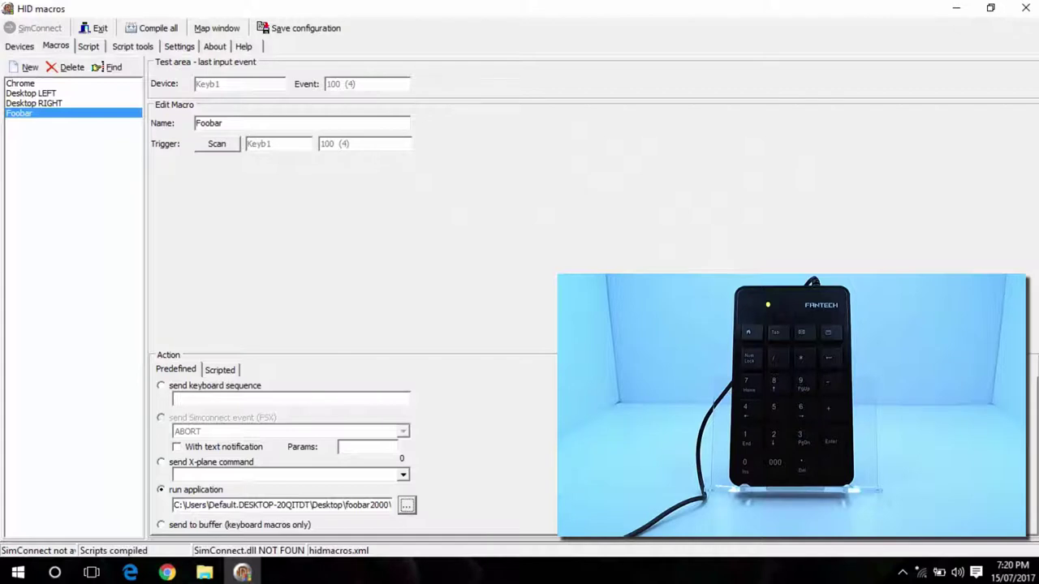
pyautogui.click(280, 28)
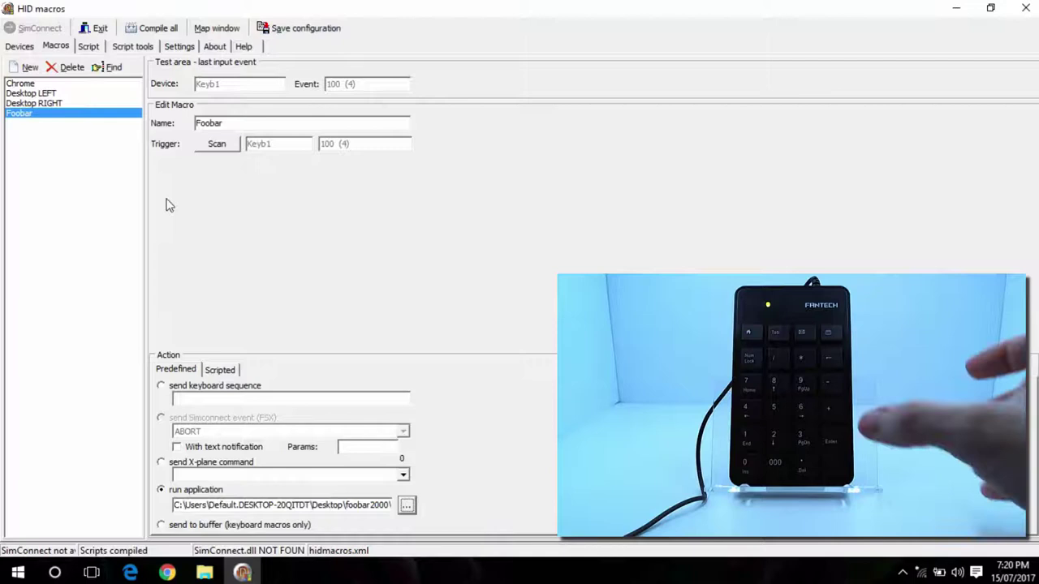
pyautogui.press('KP_4')
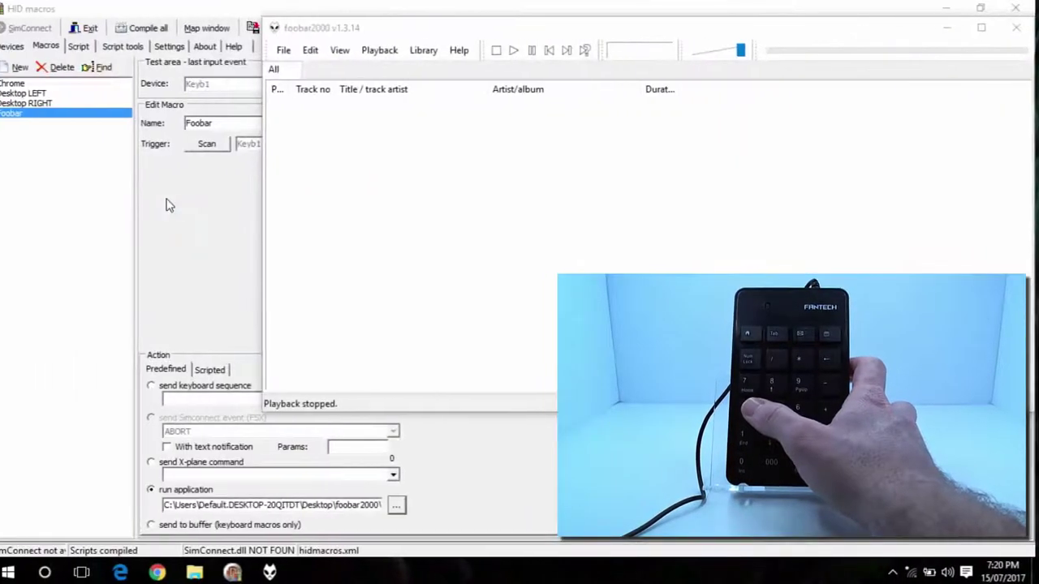
pyautogui.press('Num_Lock')
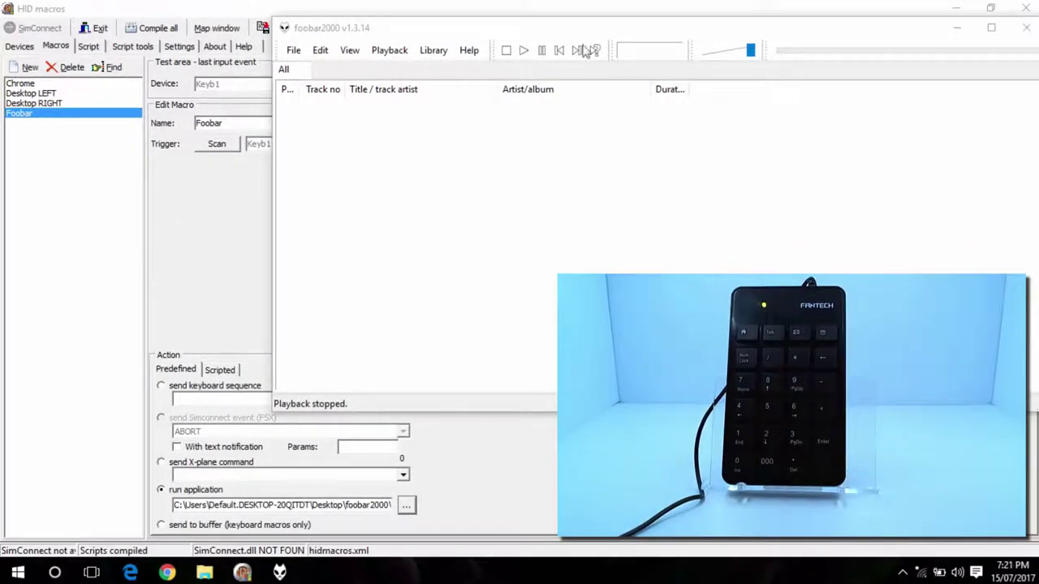
pyautogui.click(1026, 28)
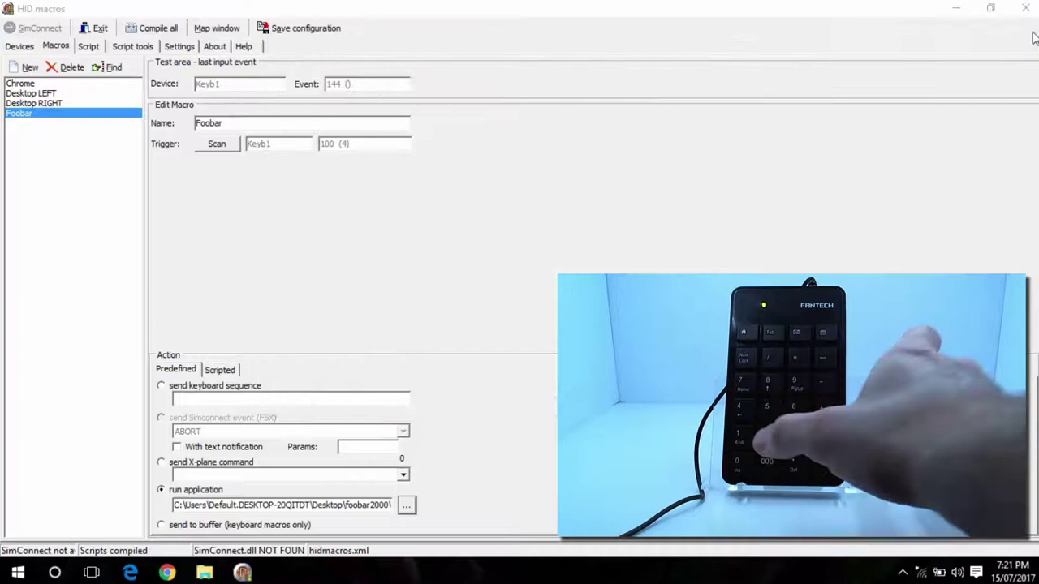
pyautogui.press('KP_4')
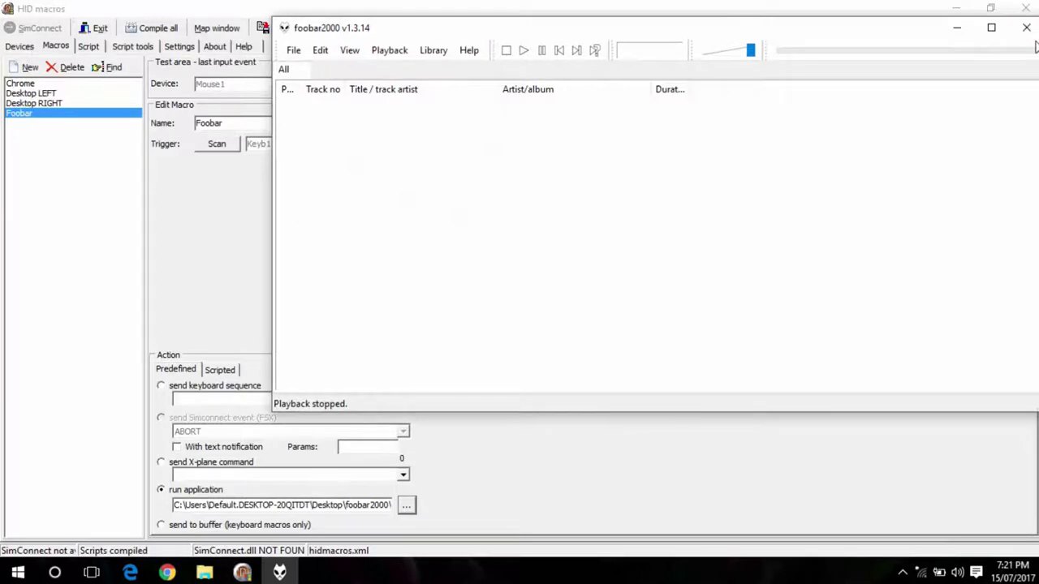
pyautogui.click(1028, 30)
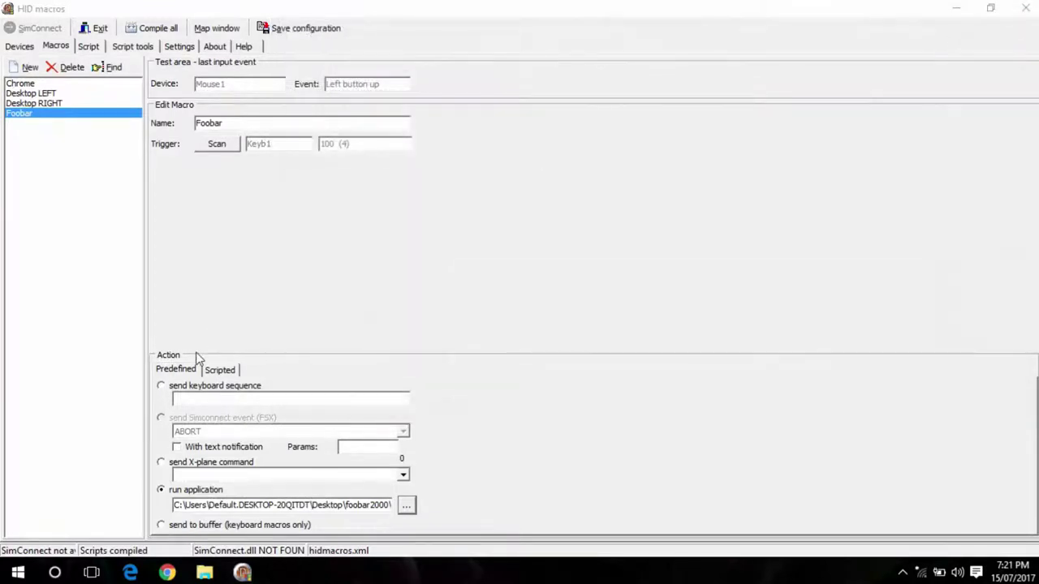
# Create a new macro named ThisPC with a scanned keypad trigger
pyautogui.click(40, 84)
pyautogui.click(25, 68)
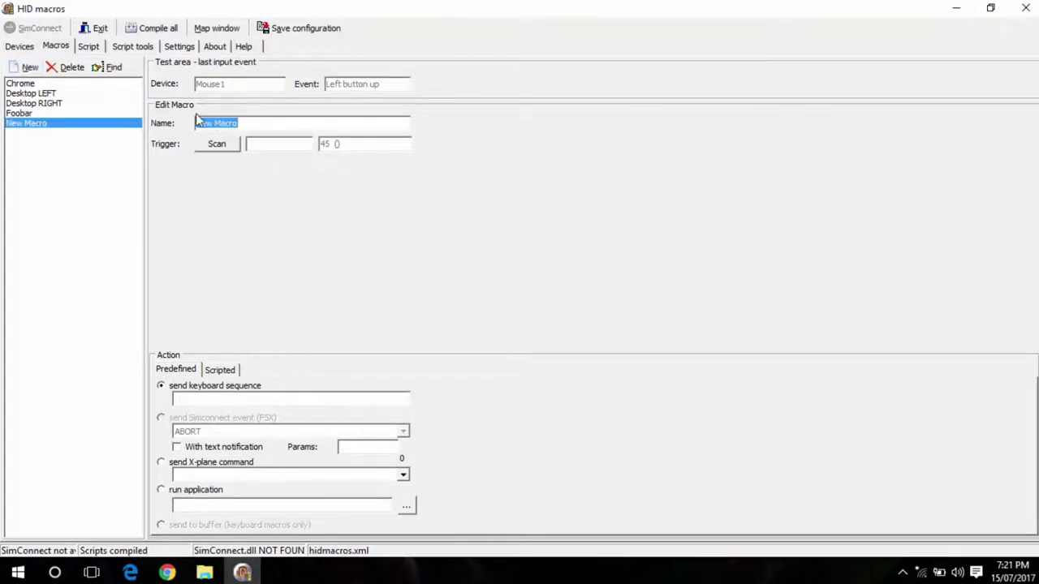
pyautogui.write('This')
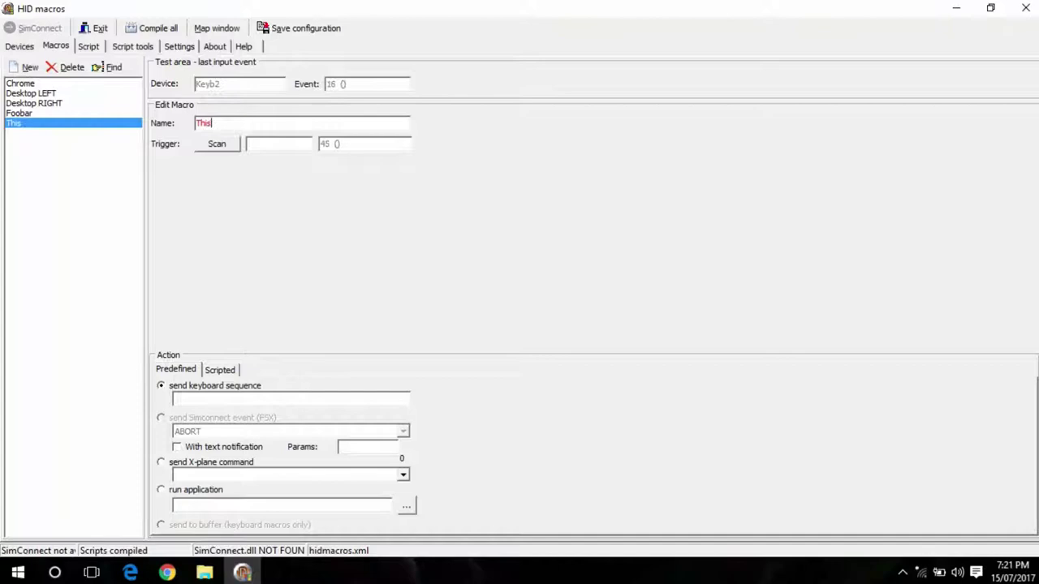
pyautogui.write('PC')
pyautogui.click(234, 147)
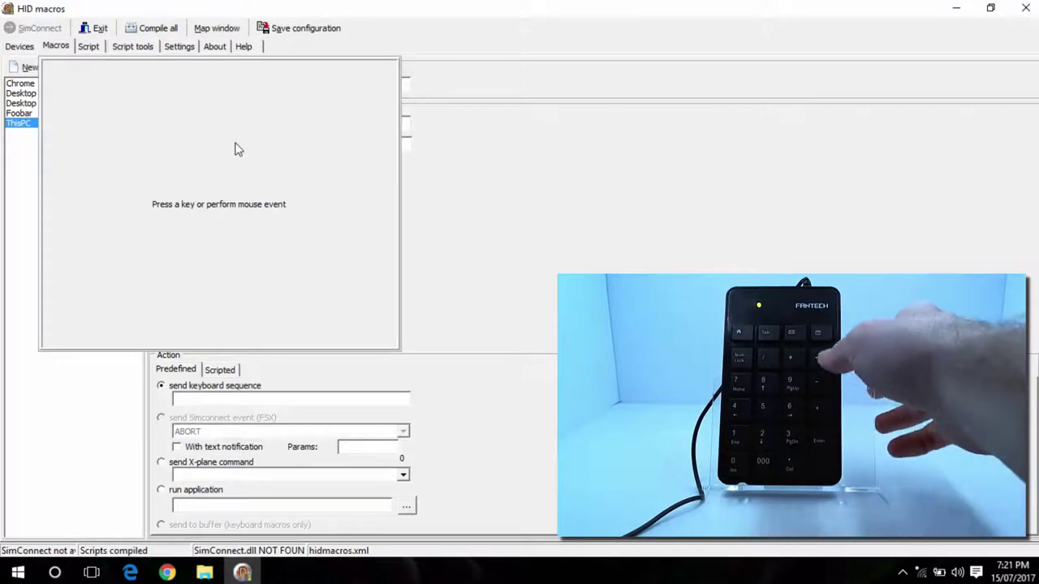
pyautogui.press('BackSpace')
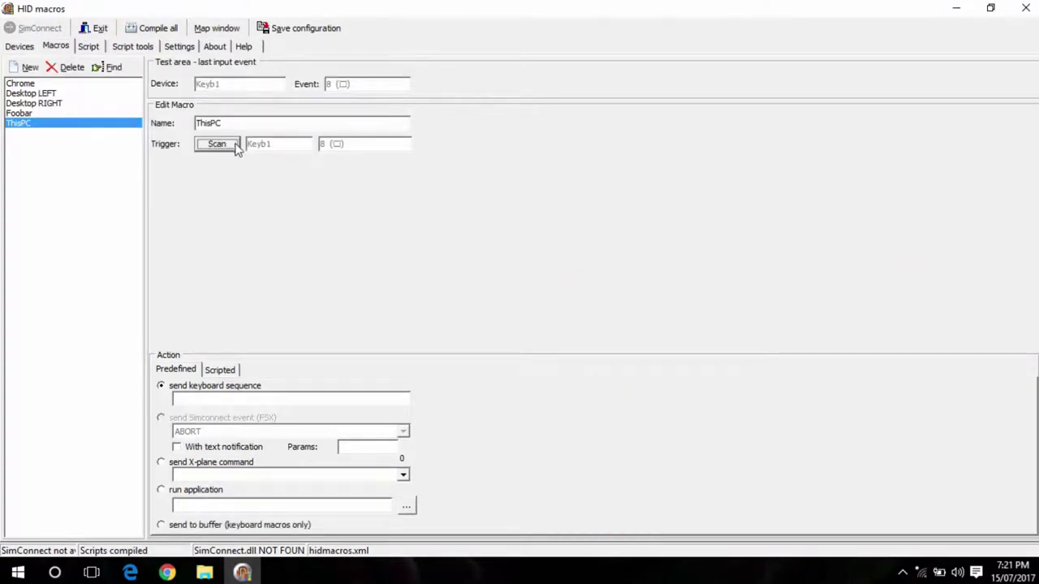
# Set ThisPC to run an application, browsing to C:\Windows\System32 and entering cmd
pyautogui.click(162, 489)
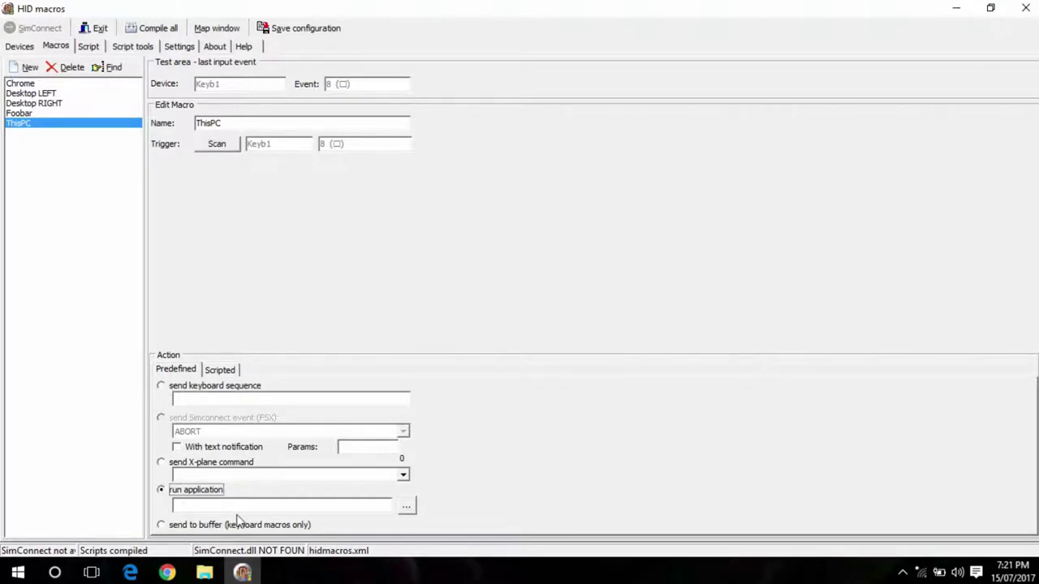
pyautogui.click(406, 505)
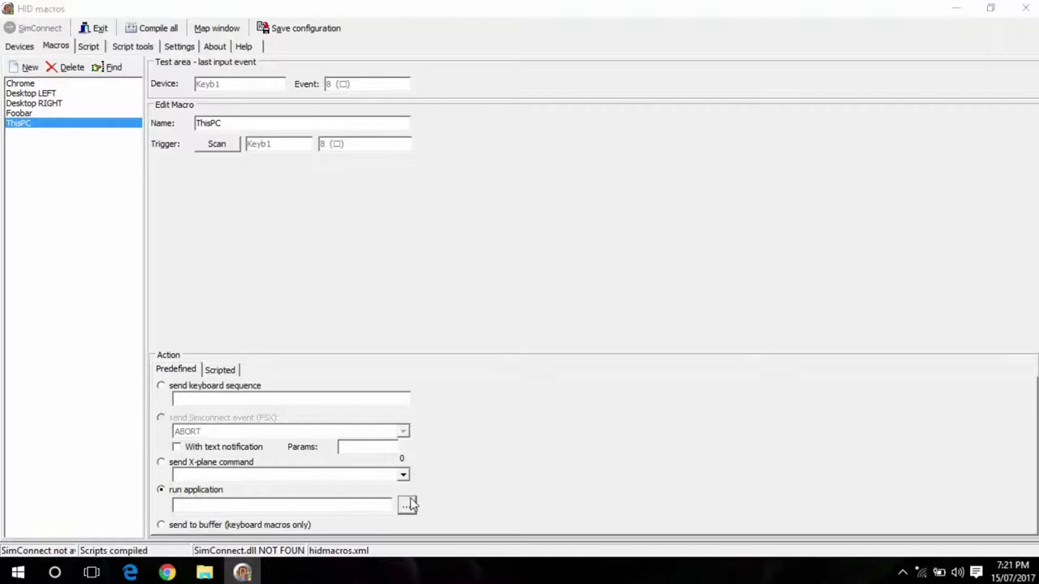
pyautogui.click(347, 280)
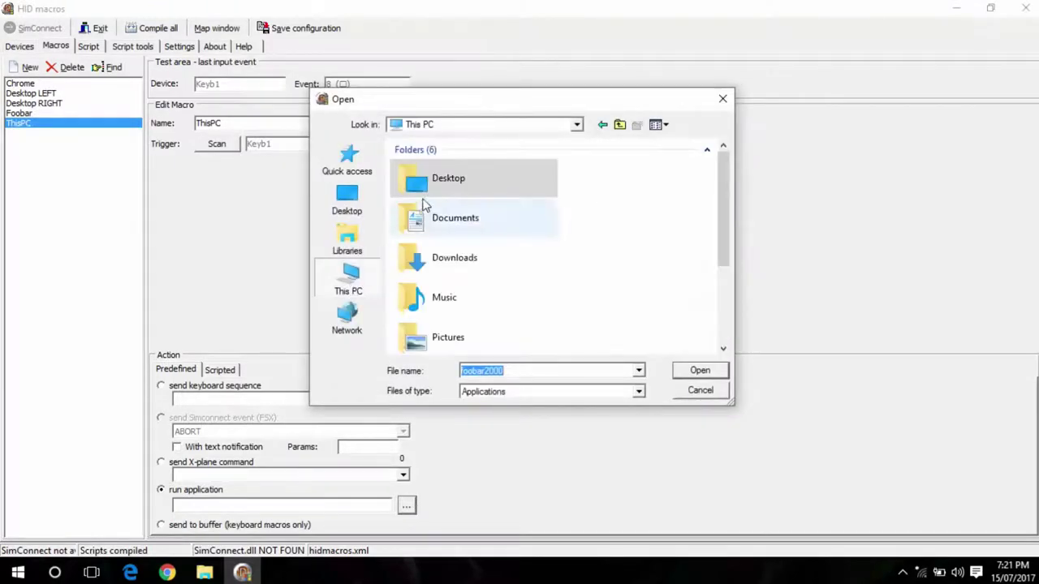
pyautogui.moveTo(726, 209); pyautogui.dragTo(704, 327)
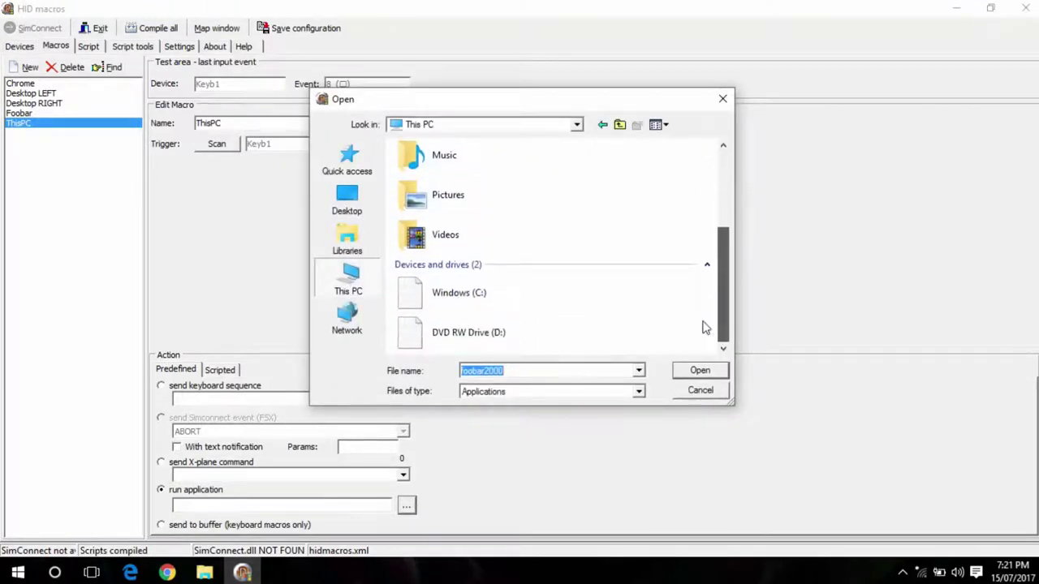
pyautogui.doubleClick(455, 290)
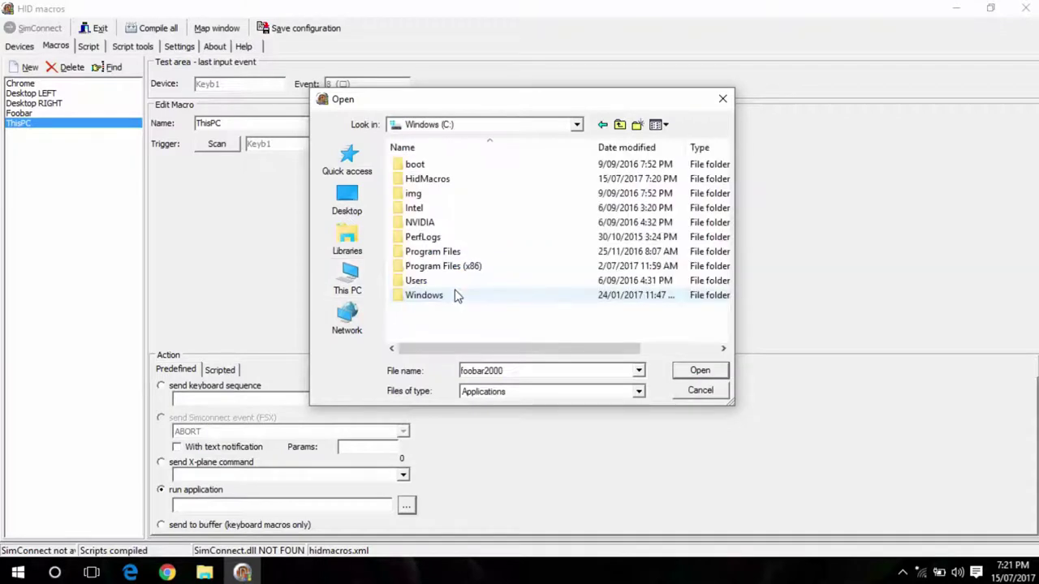
pyautogui.doubleClick(430, 294)
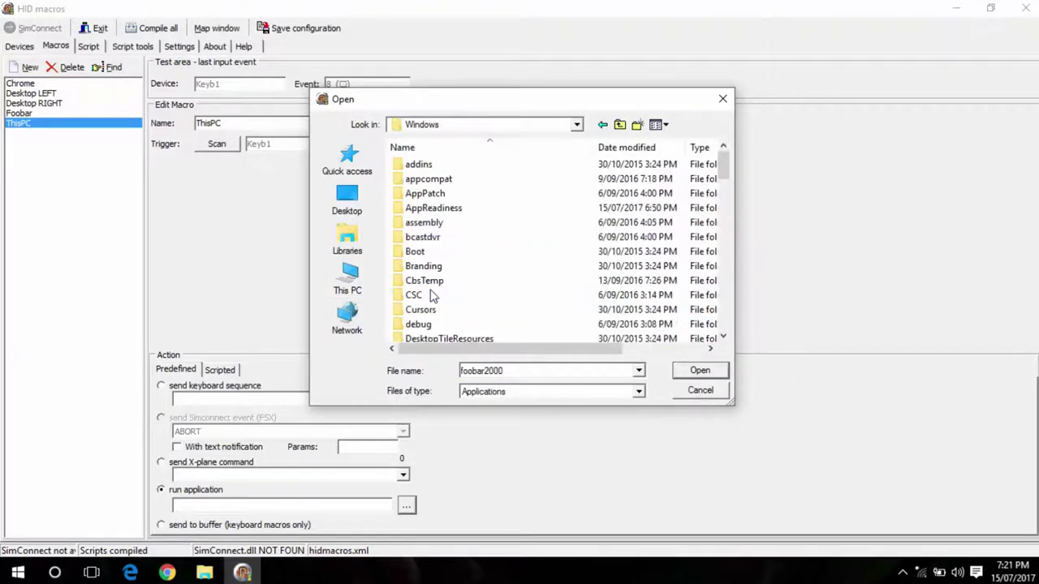
pyautogui.write('sys')
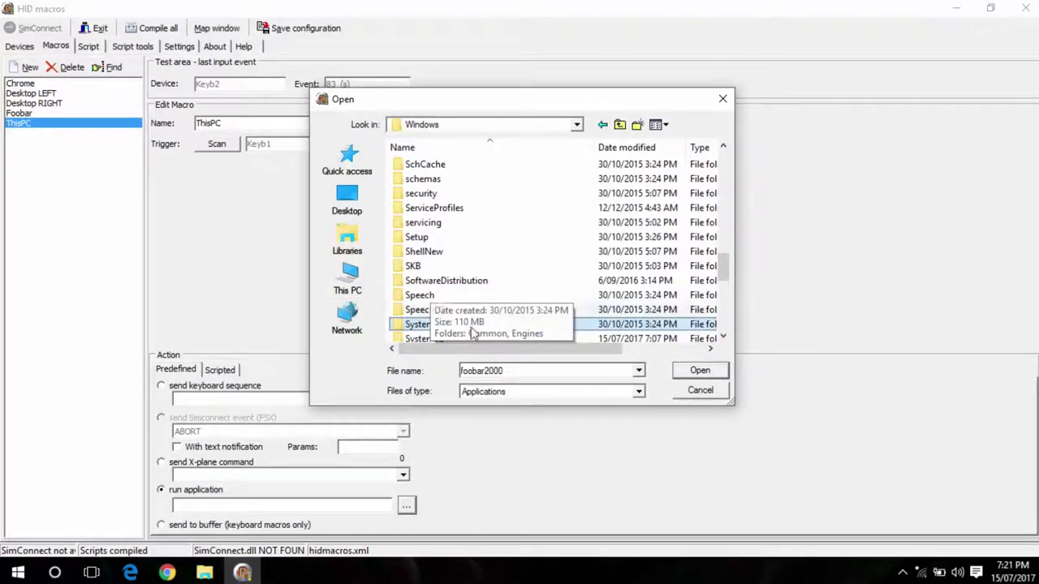
pyautogui.doubleClick(441, 338)
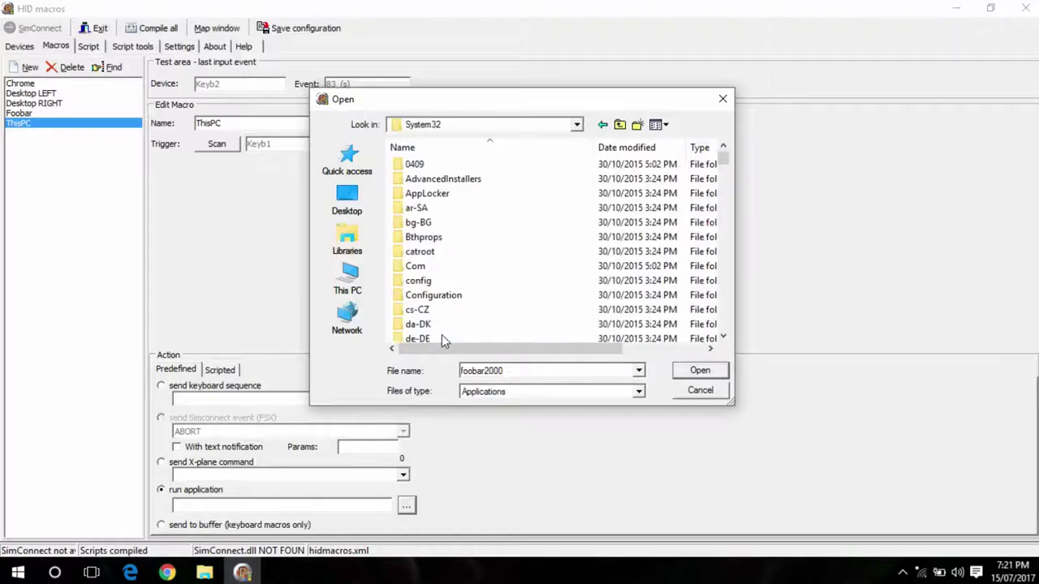
pyautogui.write('cmd')
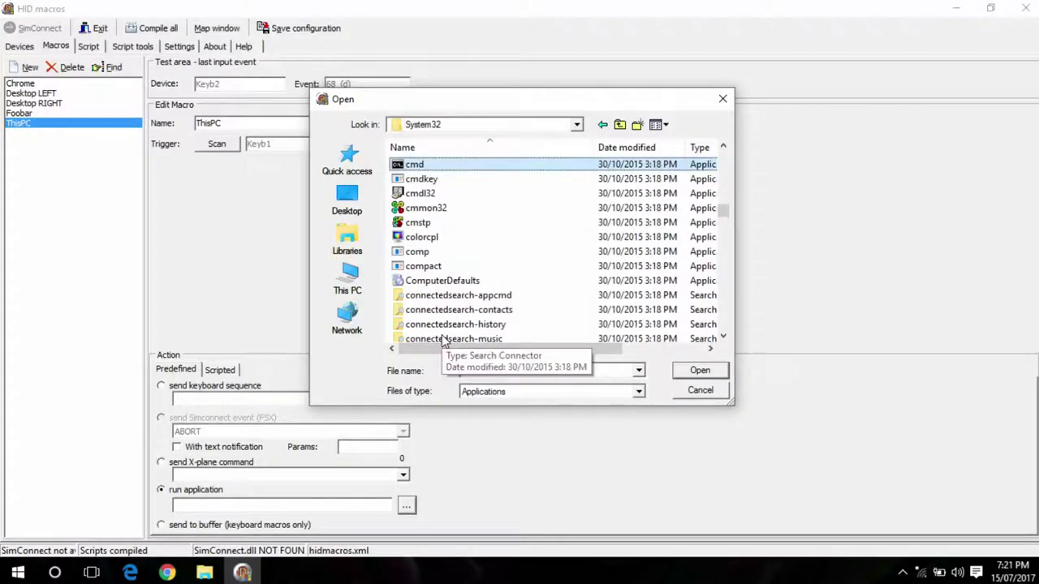
# Accept cmd.exe and extend the run command with /c "explorer.exe"
pyautogui.press('Return')
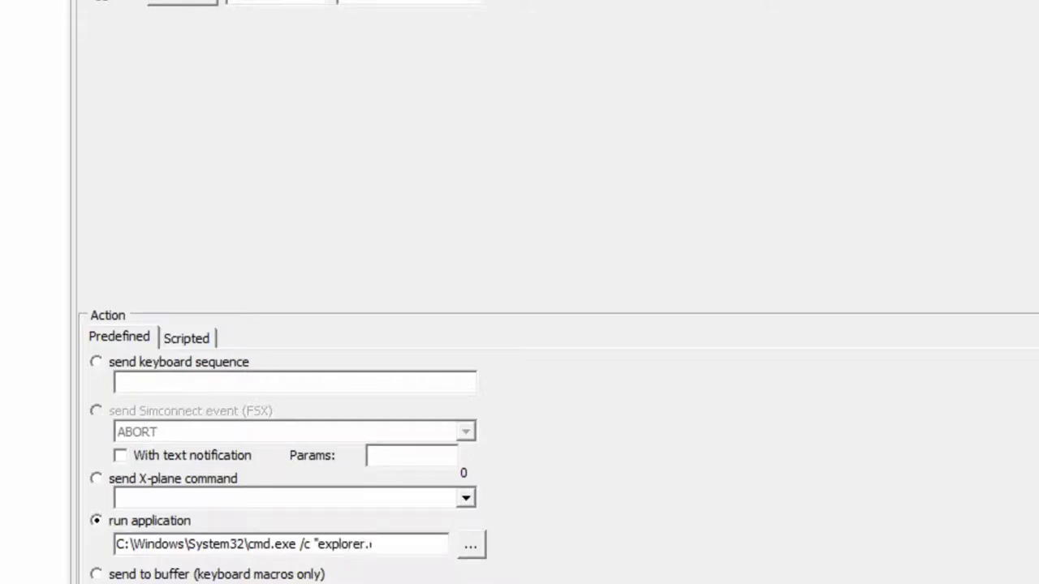
pyautogui.write('xe =')
pyautogui.moveTo(317, 546); pyautogui.dragTo(405, 549)
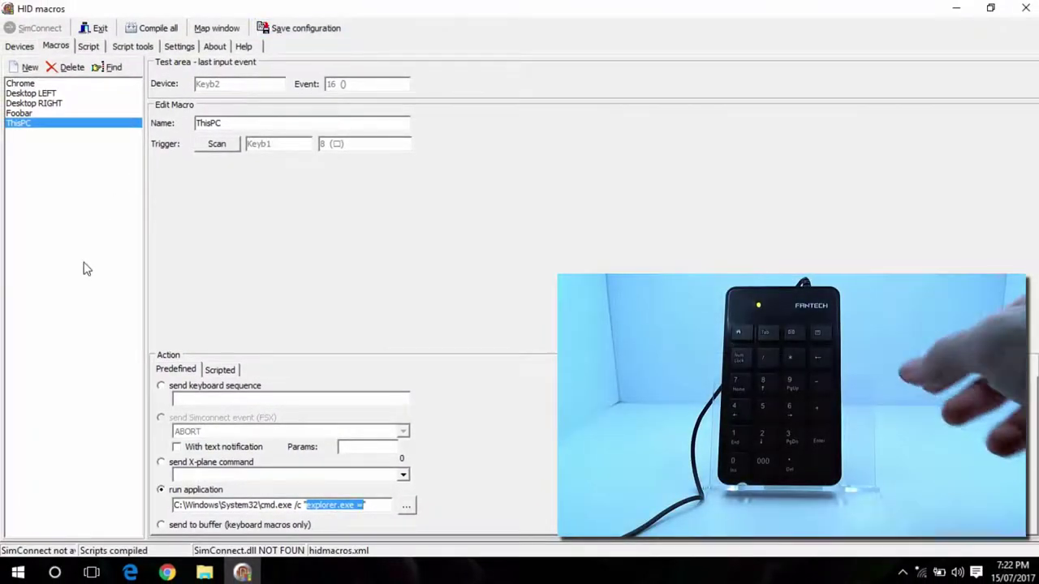
pyautogui.press('BackSpace')
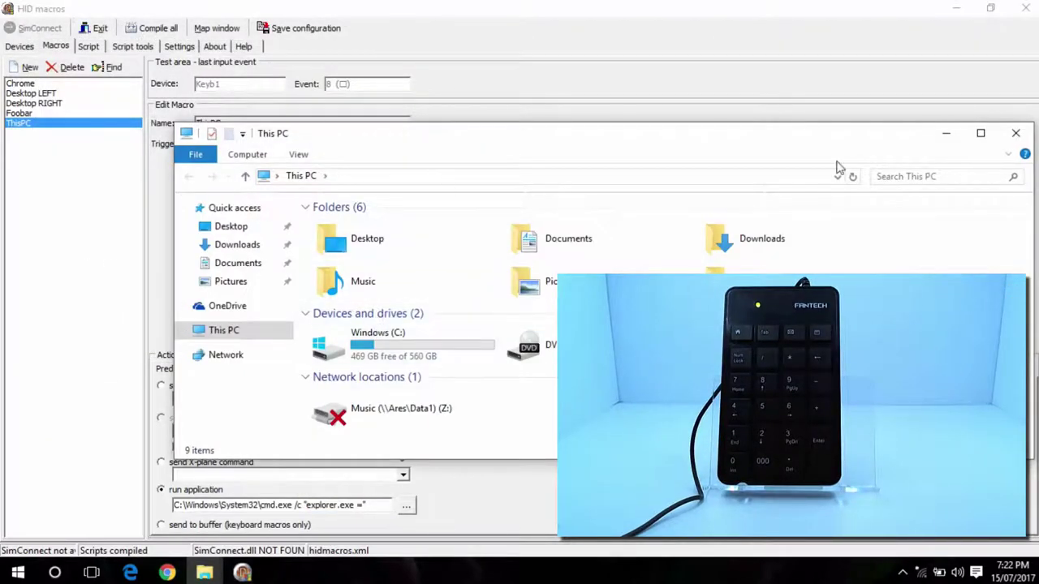
pyautogui.click(1013, 138)
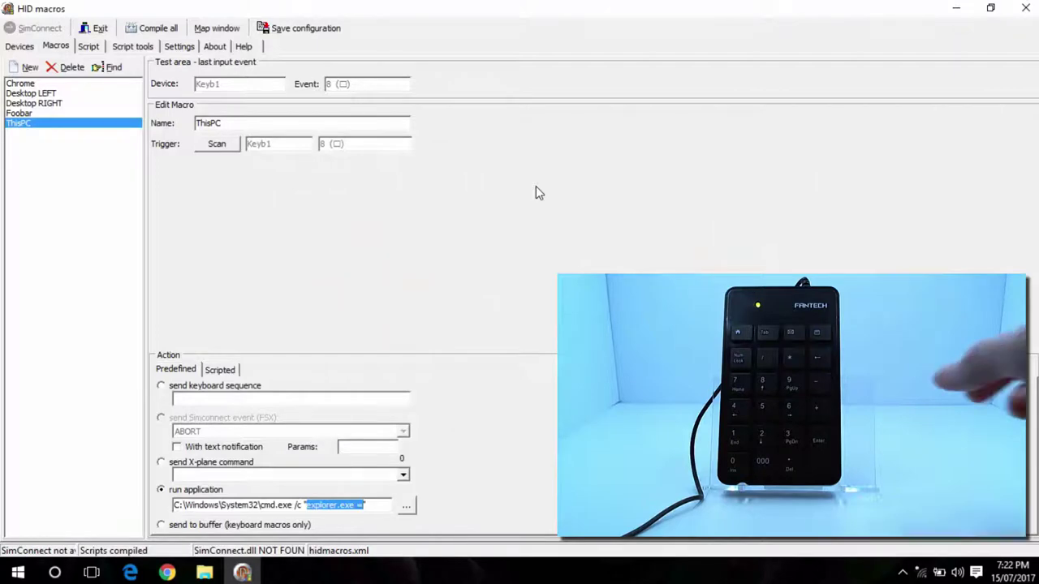
pyautogui.press('KP_8')
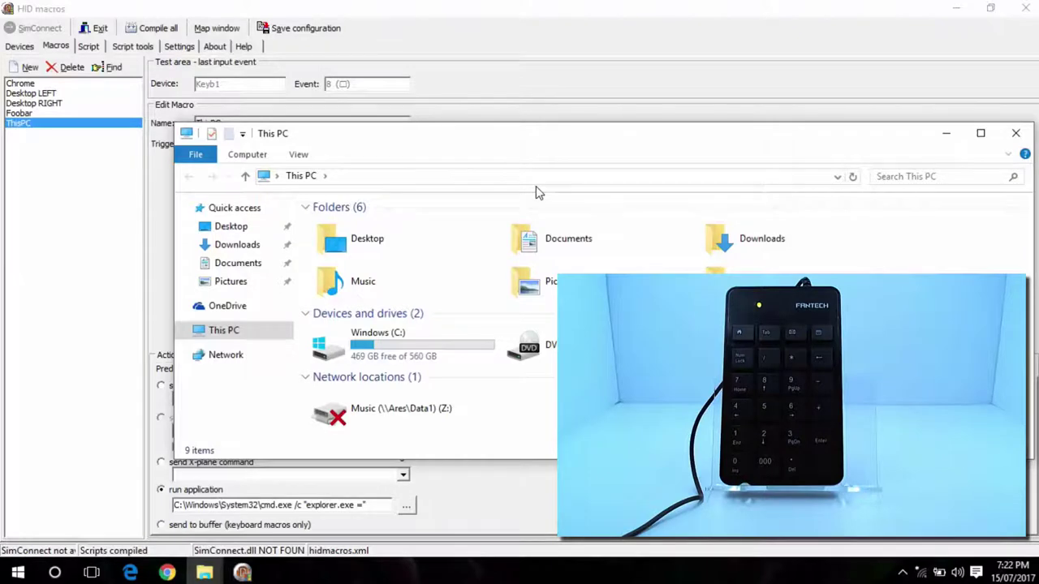
pyautogui.click(1010, 133)
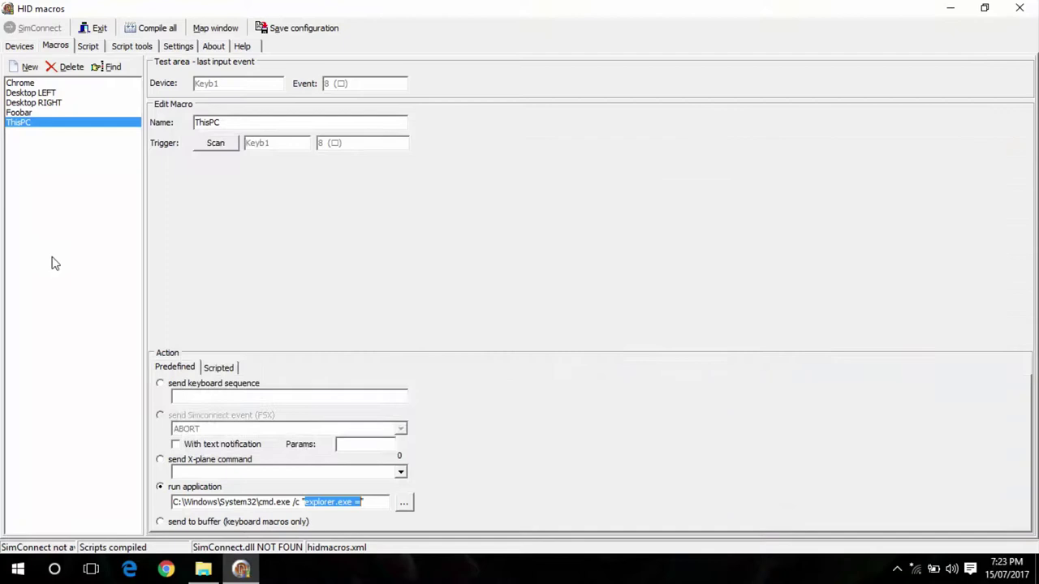
# Create a Mute Volume macro on the keypad decimal key (event 110) with a Scripted action
pyautogui.click(13, 70)
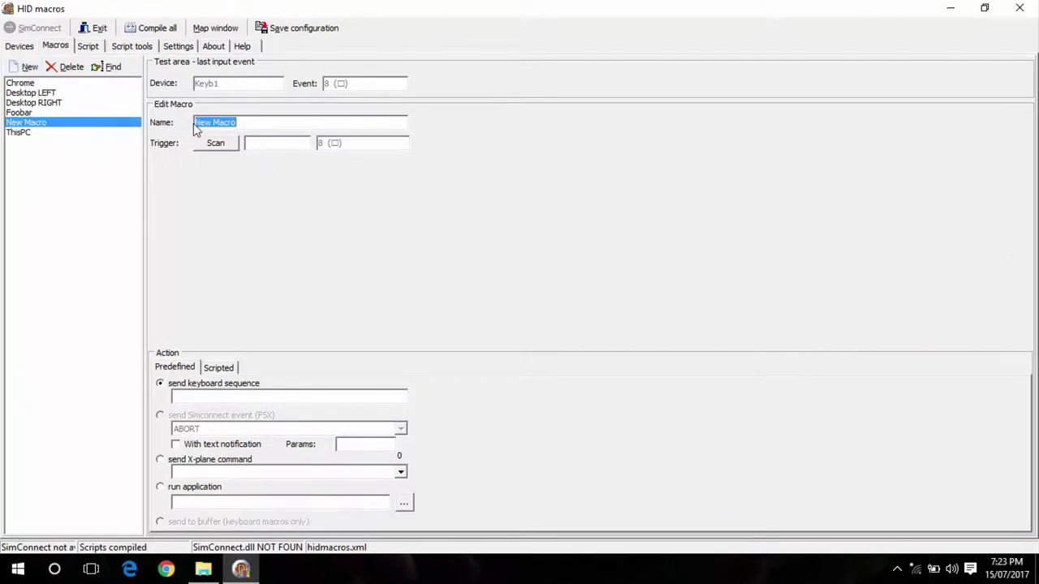
pyautogui.write('Mut')
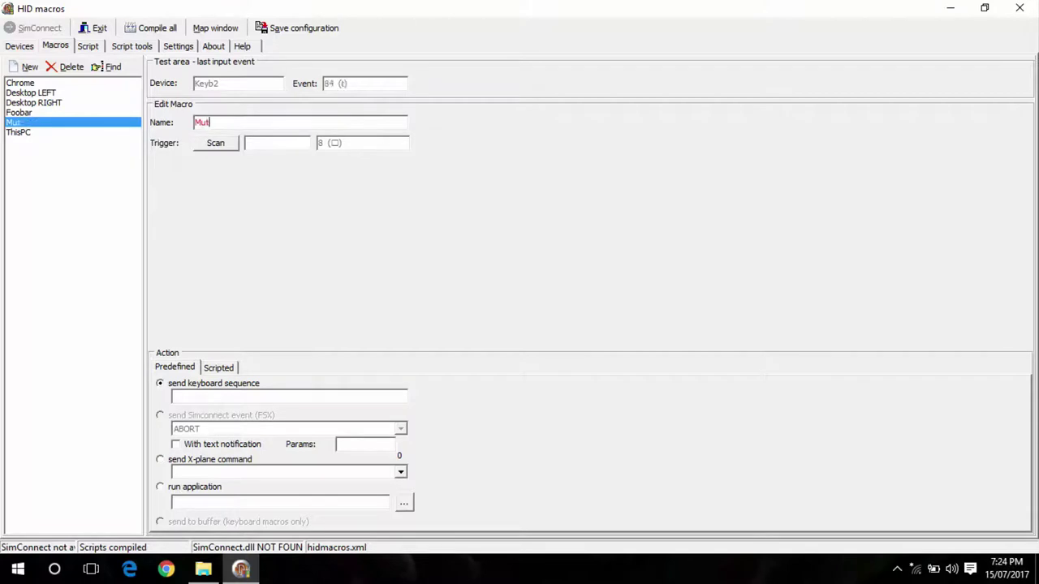
pyautogui.write('e Volume')
pyautogui.click(216, 143)
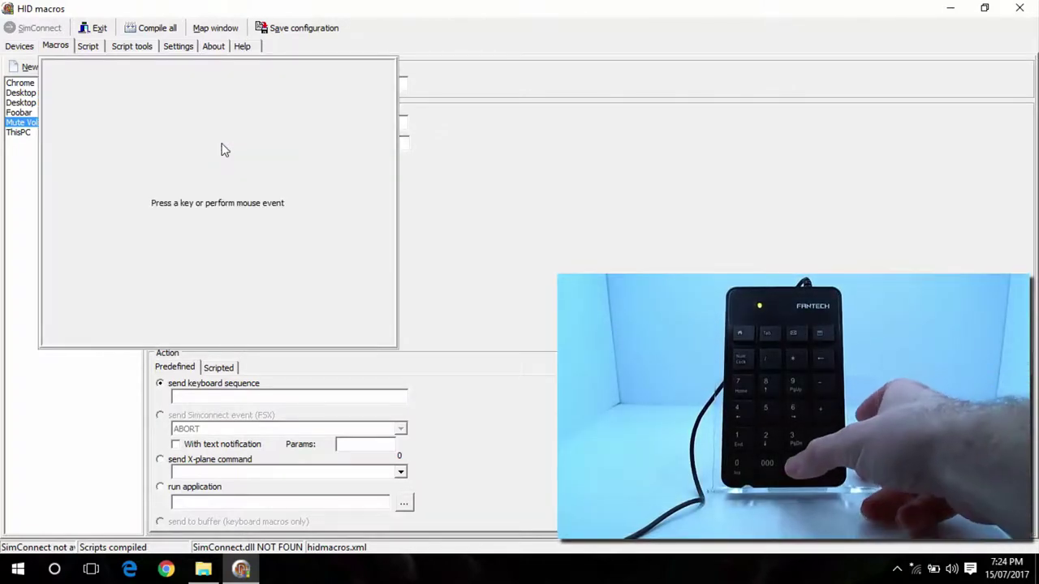
pyautogui.press('KP_Decimal')
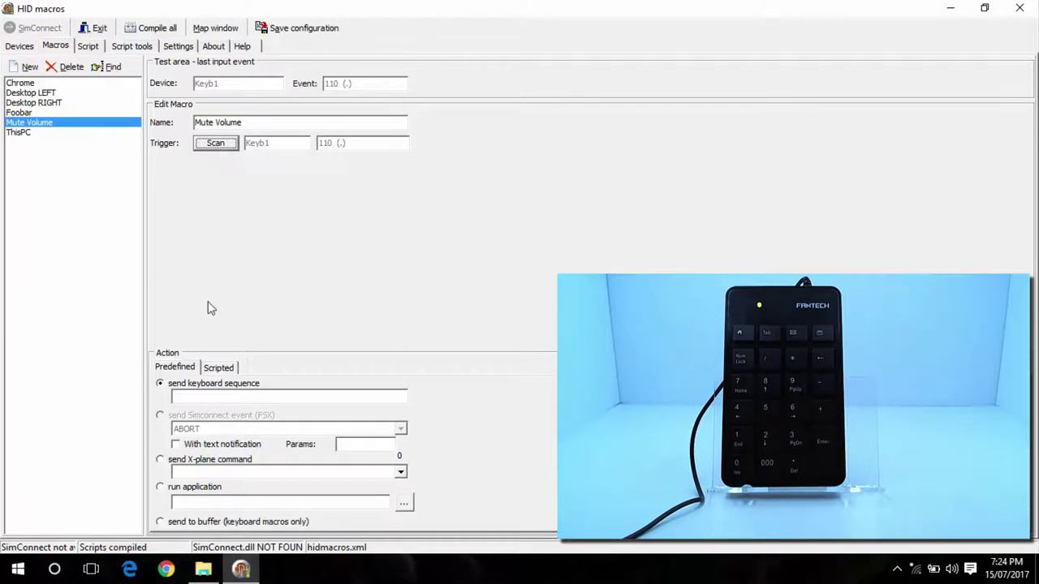
pyautogui.click(218, 369)
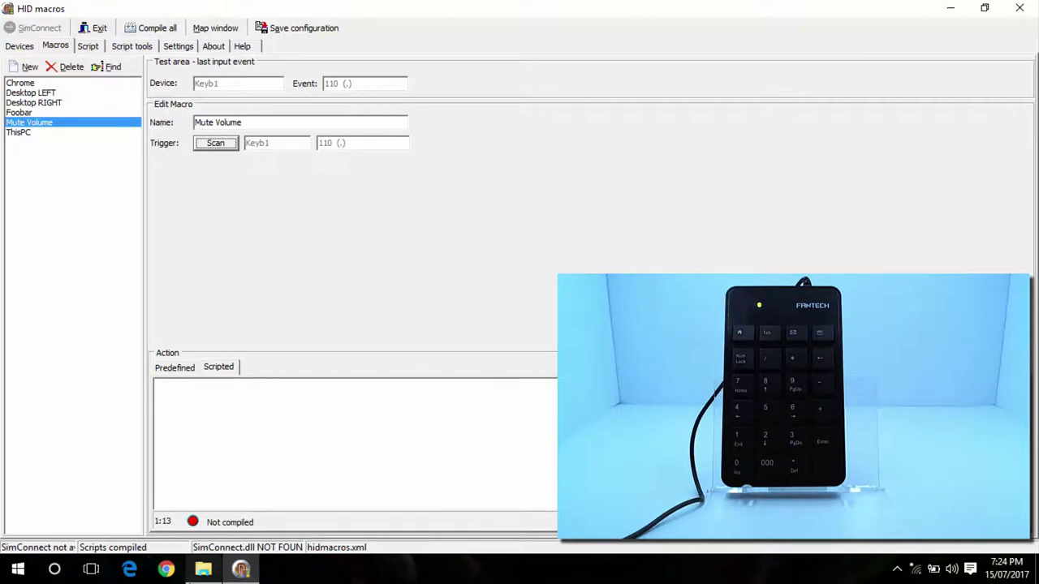
# Open the Volume script from the HidMacros folder in Notepad and select the two Mute lines
pyautogui.click(203, 569)
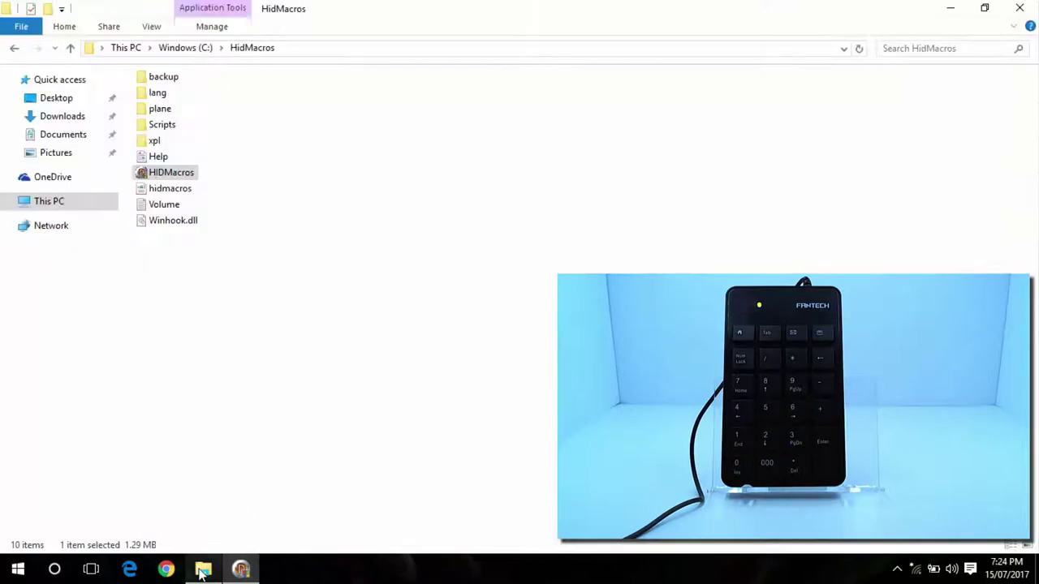
pyautogui.doubleClick(160, 204)
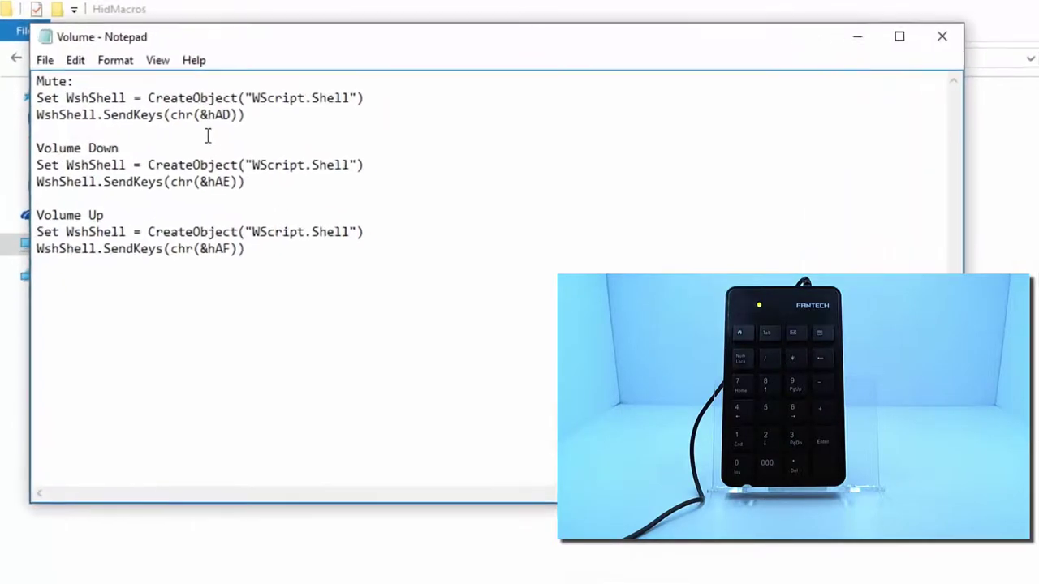
pyautogui.moveTo(254, 115); pyautogui.dragTo(42, 120)
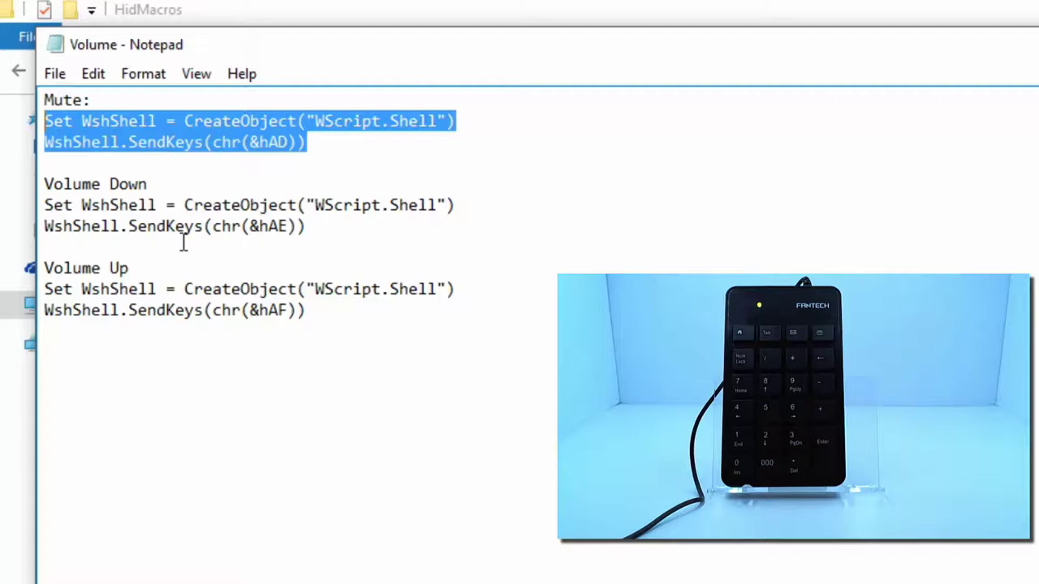
pyautogui.click(407, 358)
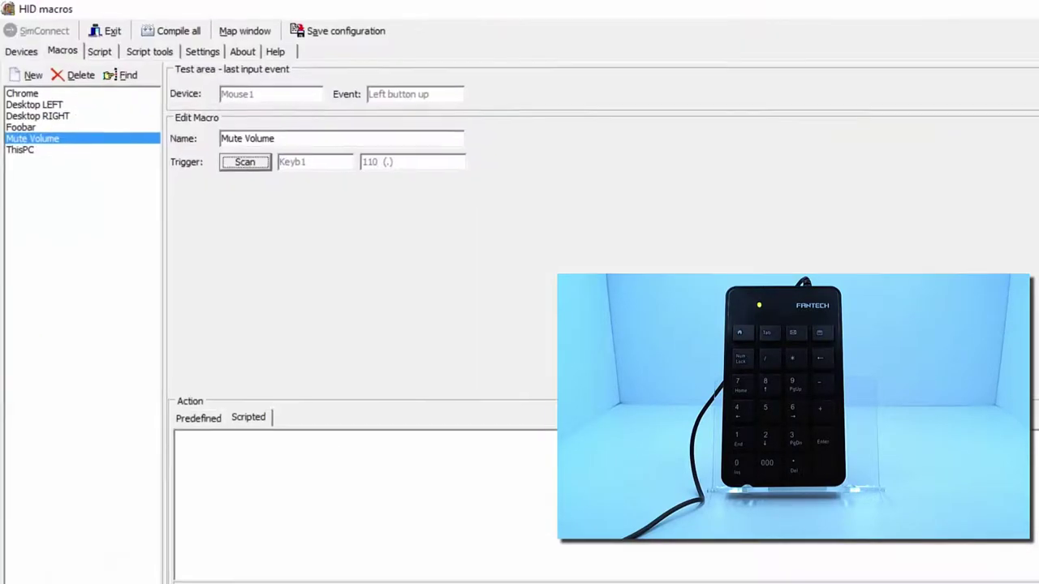
# Paste the mute script into Mute Volume, then mute and unmute with keypad '.'
pyautogui.click(309, 501)
pyautogui.write('Set WshShell = CreateObject("WScript.Shell") WshShell.SendKeys(chr(&hAD))')
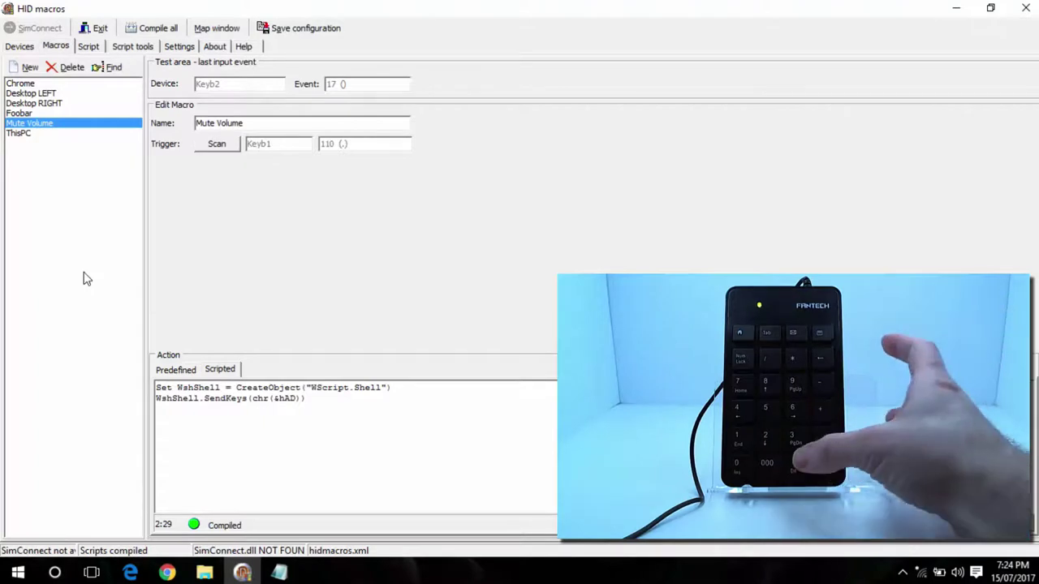
pyautogui.press('KP_Decimal')
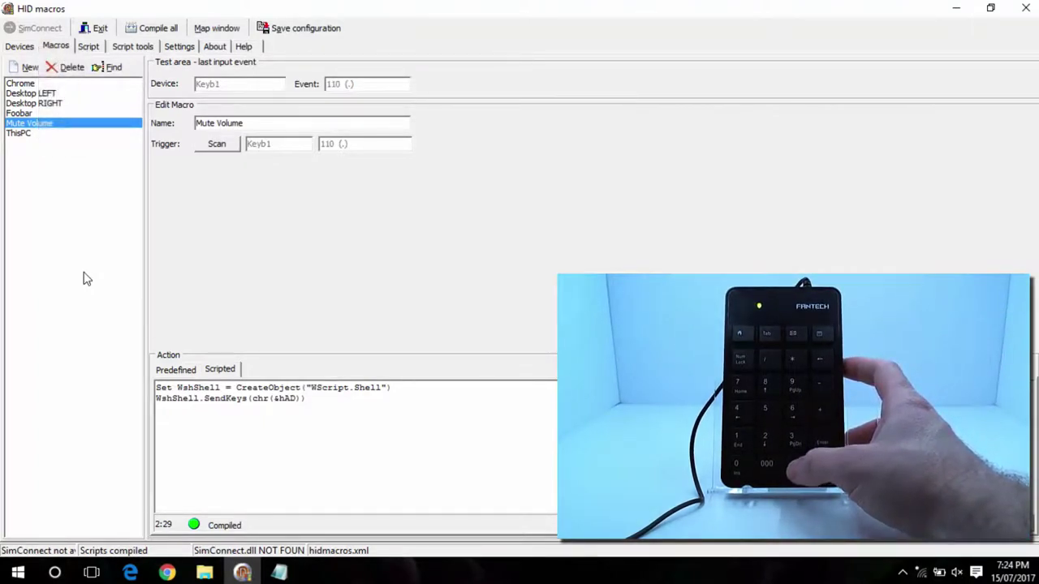
pyautogui.press('KP_Decimal')
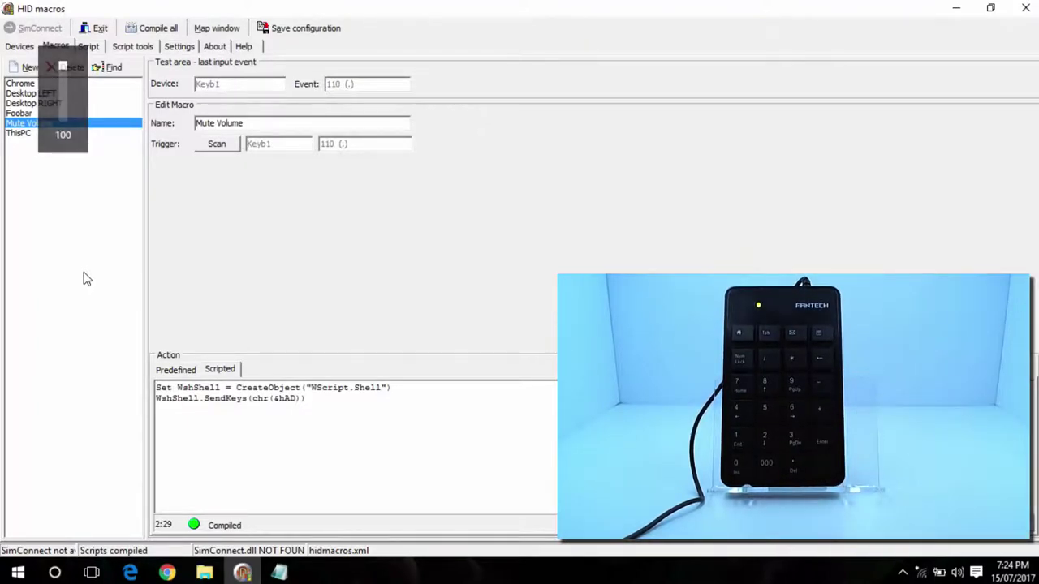
# Create a Volume UP macro on keypad '+' (event 107) with a Scripted action
pyautogui.click(27, 68)
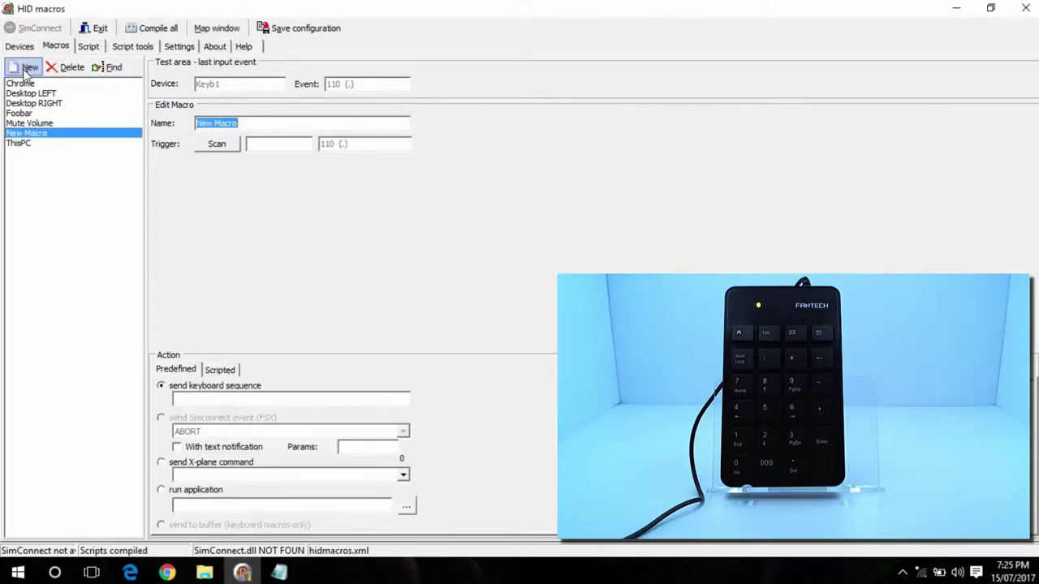
pyautogui.write('Volume UP')
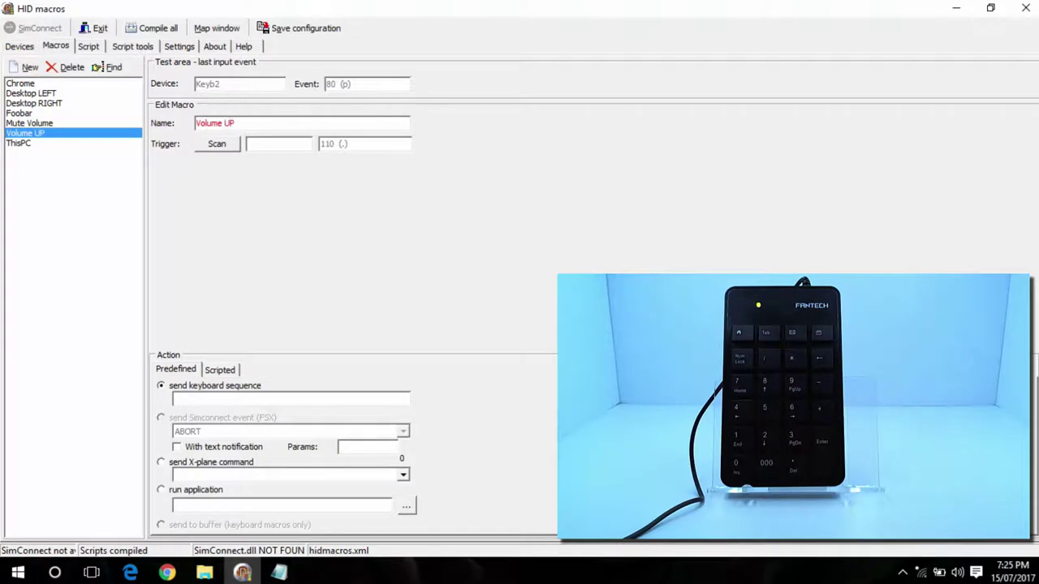
pyautogui.click(210, 145)
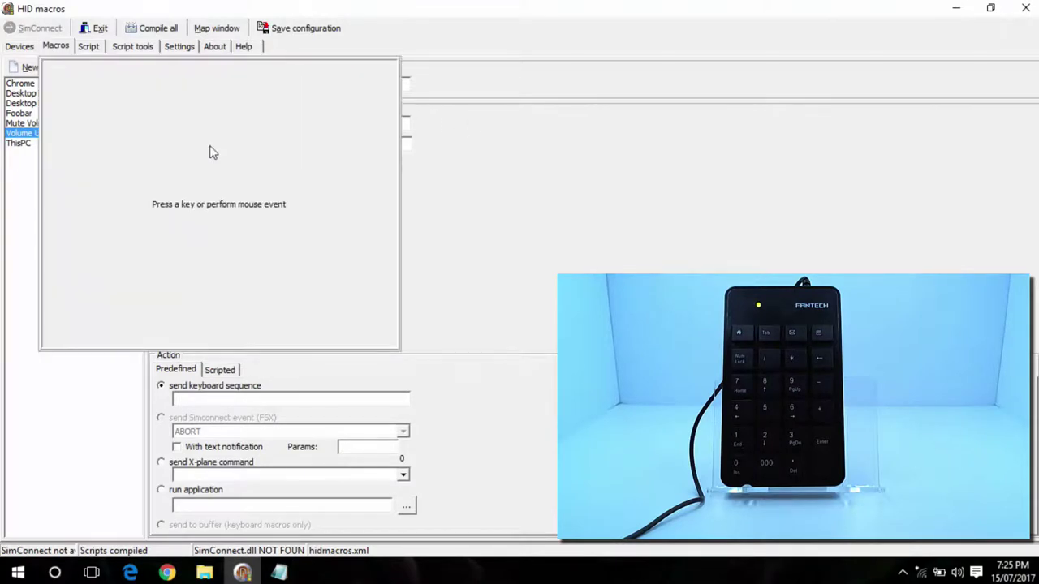
pyautogui.press('KP_Add')
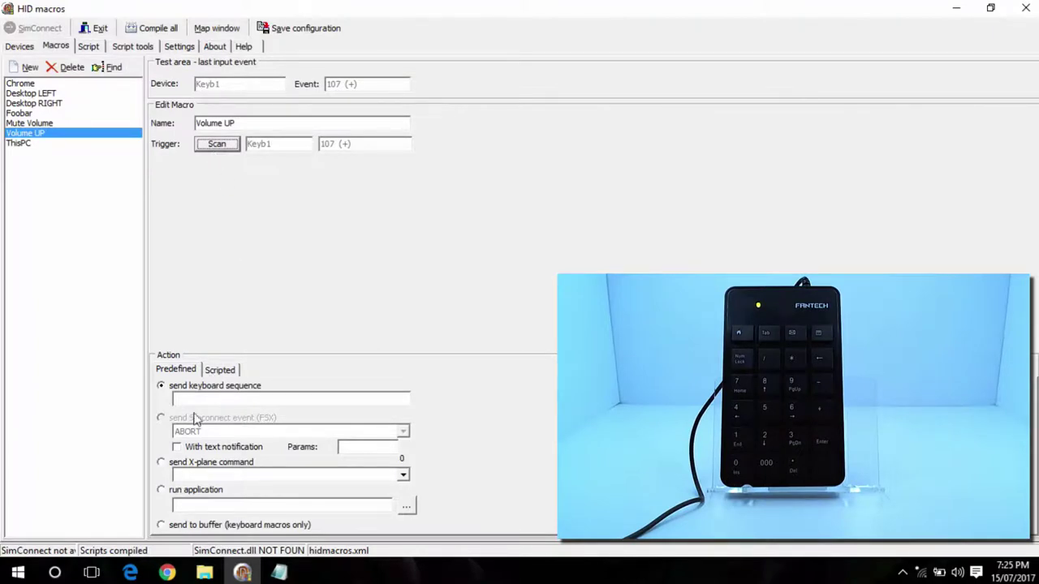
pyautogui.click(220, 370)
# Copy the two Volume Up lines from Notepad into the Volume UP script
pyautogui.click(284, 572)
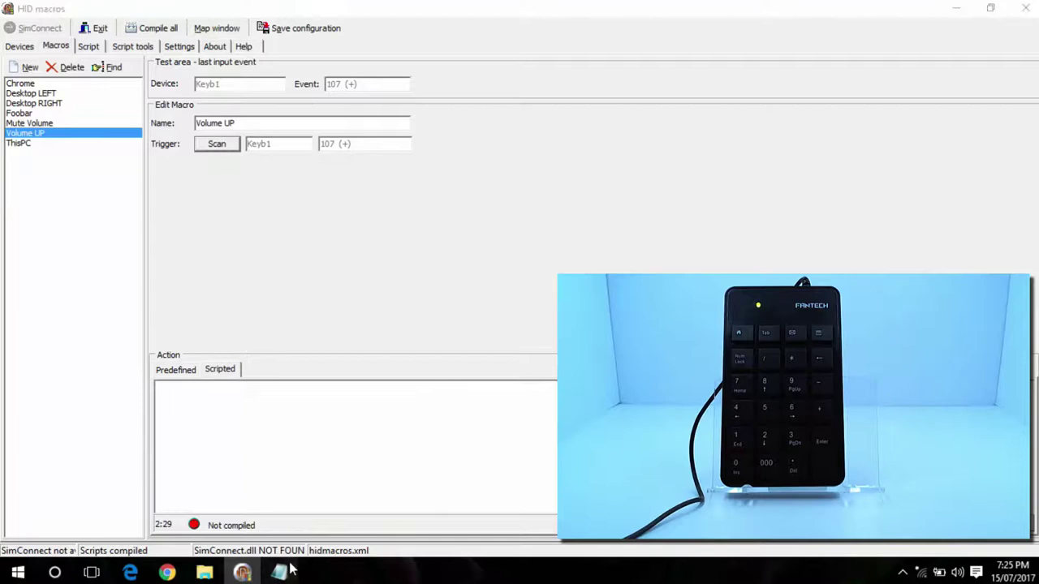
pyautogui.moveTo(220, 206); pyautogui.dragTo(27, 199)
pyautogui.hotkey('ctrl', 'c')
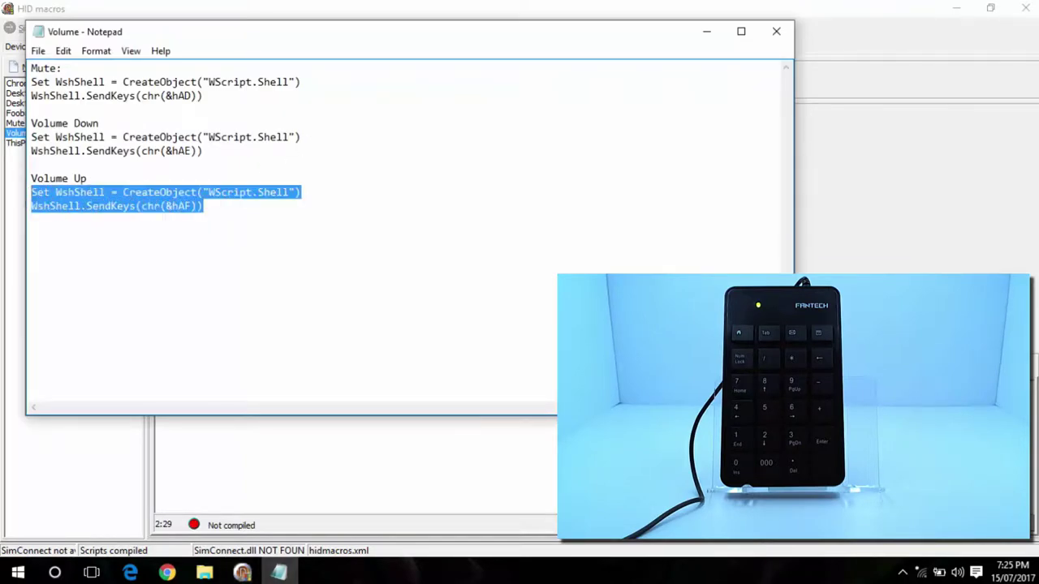
pyautogui.hotkey('alt', 'Tab')
pyautogui.hotkey('ctrl', 'v')
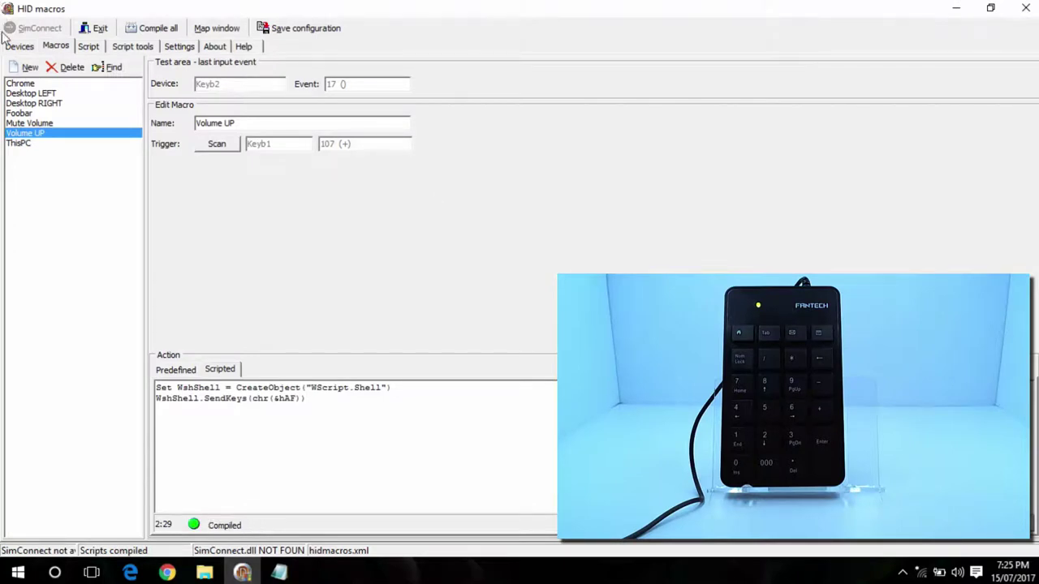
# Create a Volume Down macro on keypad minus (event 109) with a Scripted action
pyautogui.click(22, 68)
pyautogui.write('V')
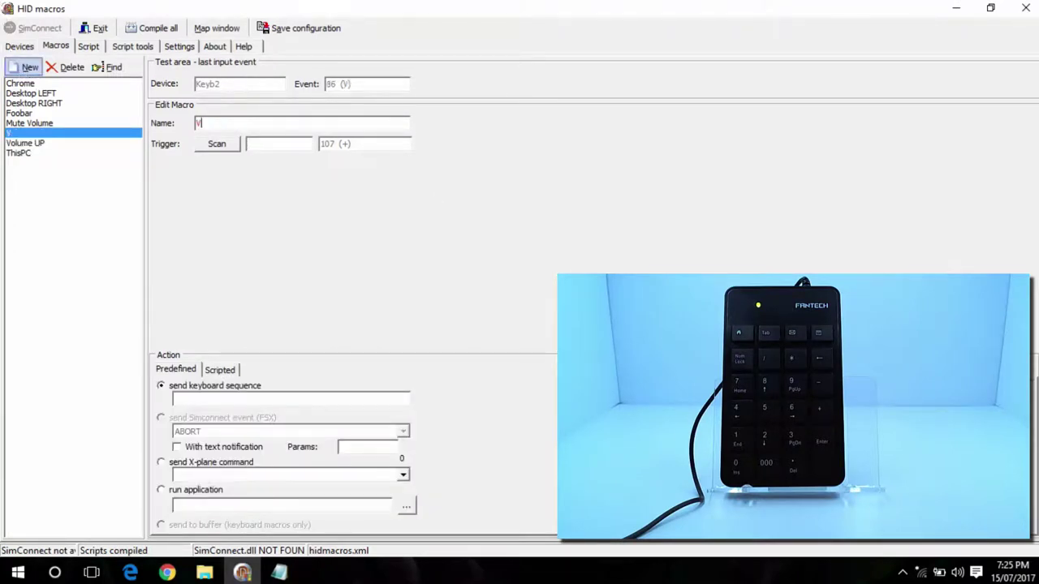
pyautogui.write('olume Down')
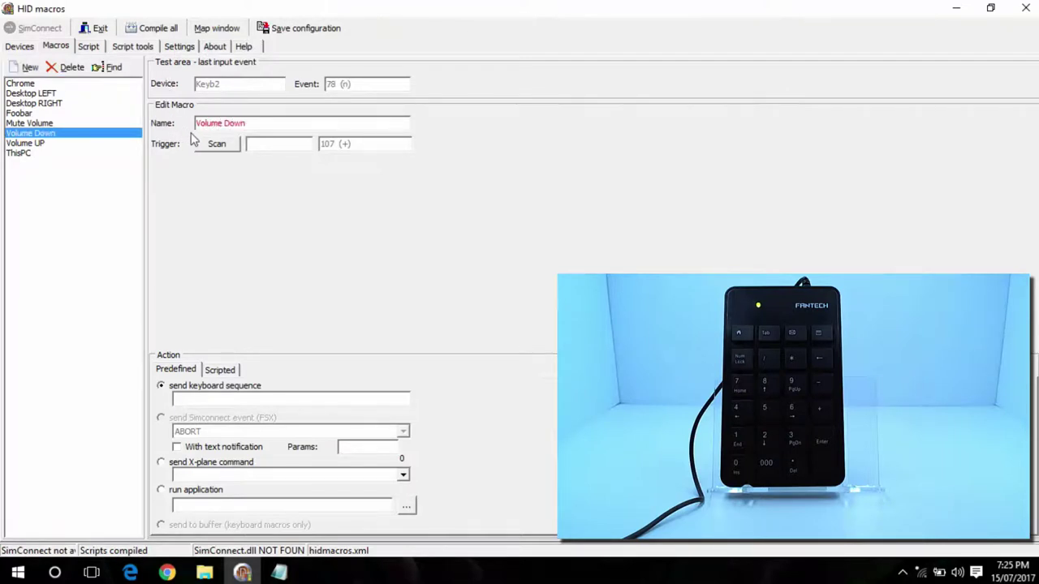
pyautogui.click(216, 144)
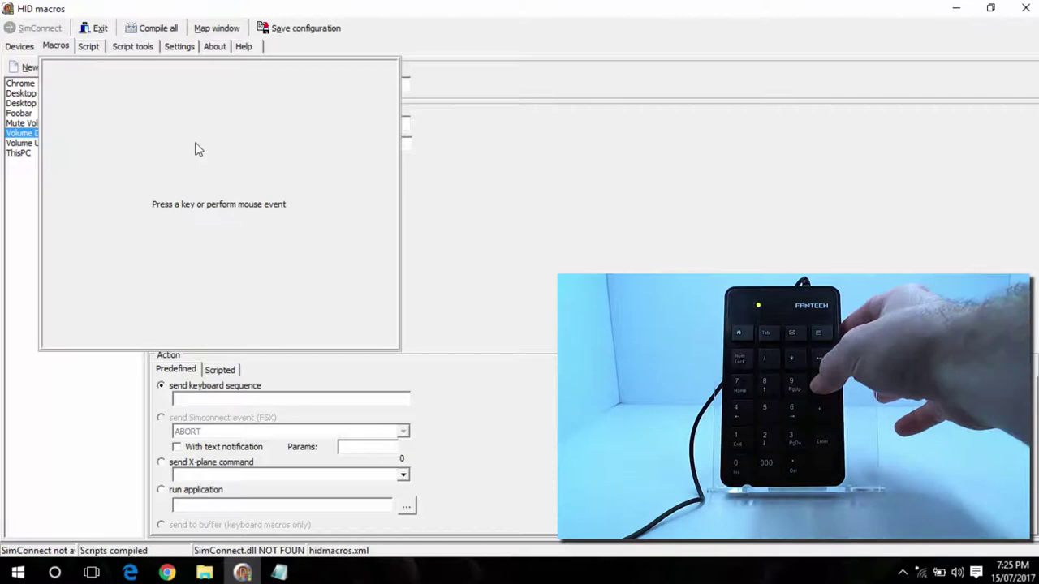
pyautogui.press('KP_Subtract')
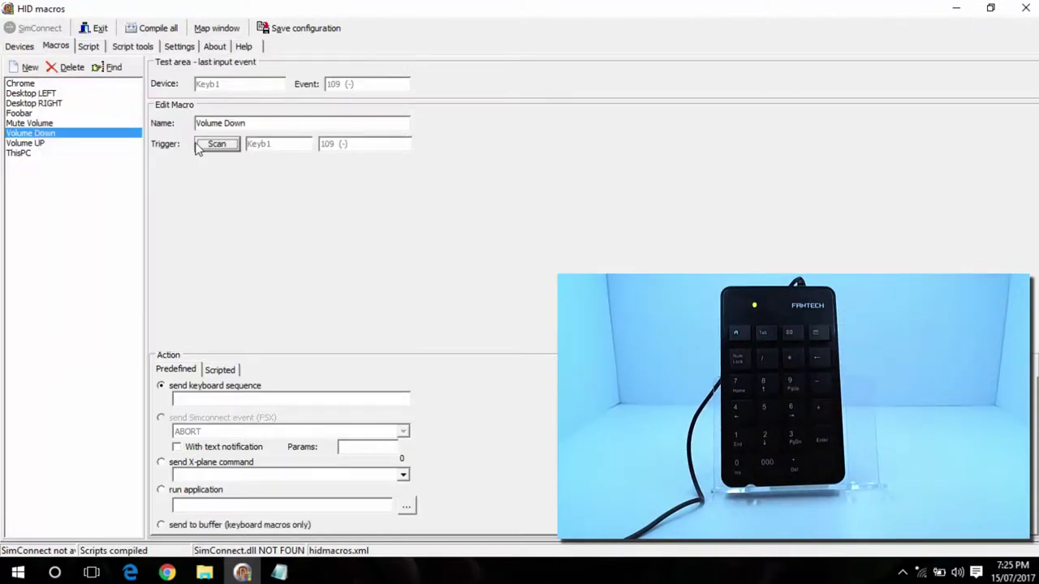
pyautogui.click(219, 370)
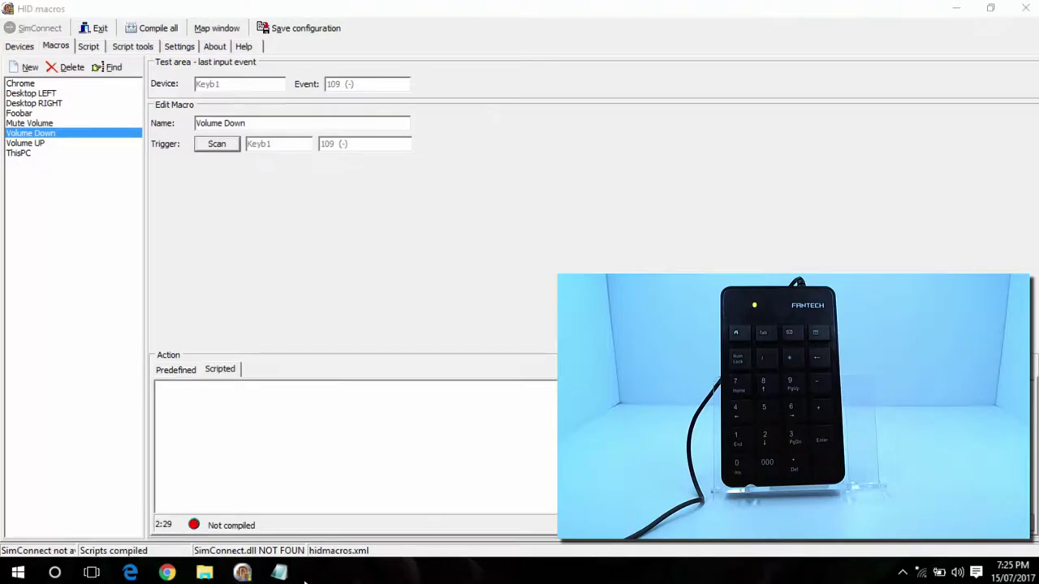
# Paste the two Volume Down lines from Notepad into its script and compile
pyautogui.click(280, 574)
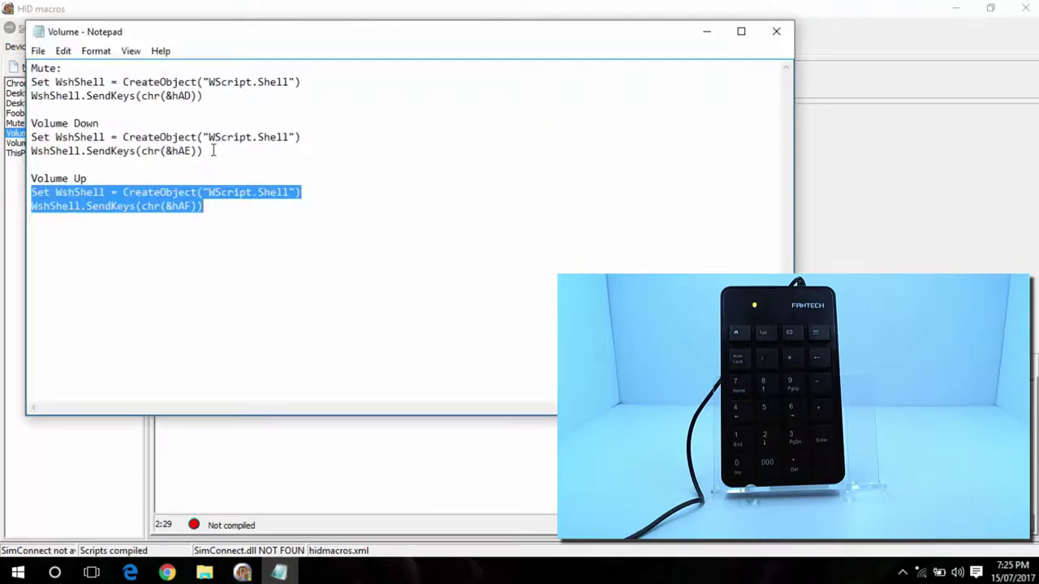
pyautogui.moveTo(213, 152); pyautogui.dragTo(29, 146)
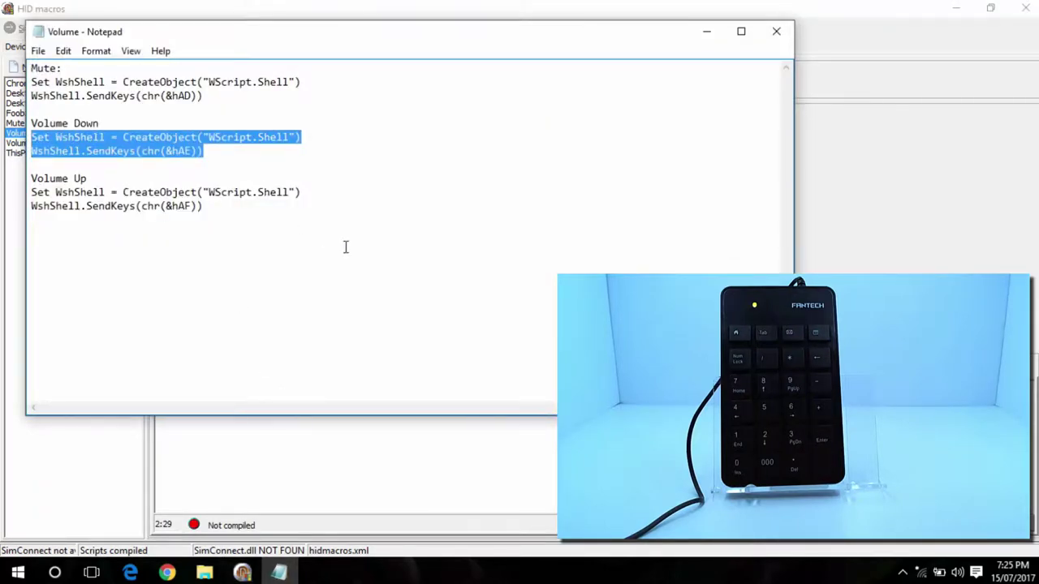
pyautogui.hotkey('ctrl', 'c')
pyautogui.click(396, 422)
pyautogui.hotkey('ctrl', 'v')
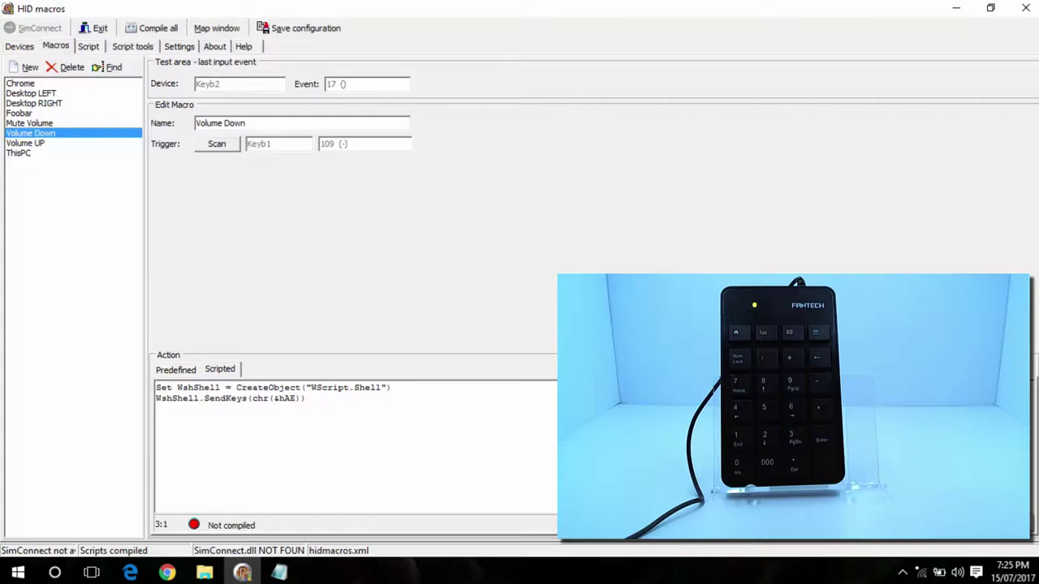
pyautogui.click(309, 32)
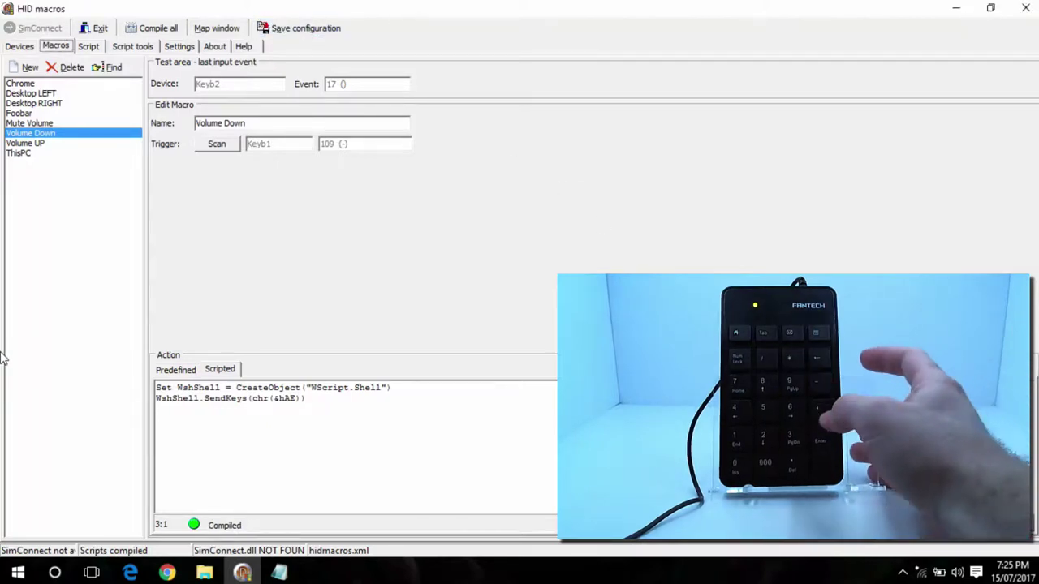
# Test the keypad minus, plus and decimal keys for volume down, up and mute
pyautogui.press('KP_Subtract')
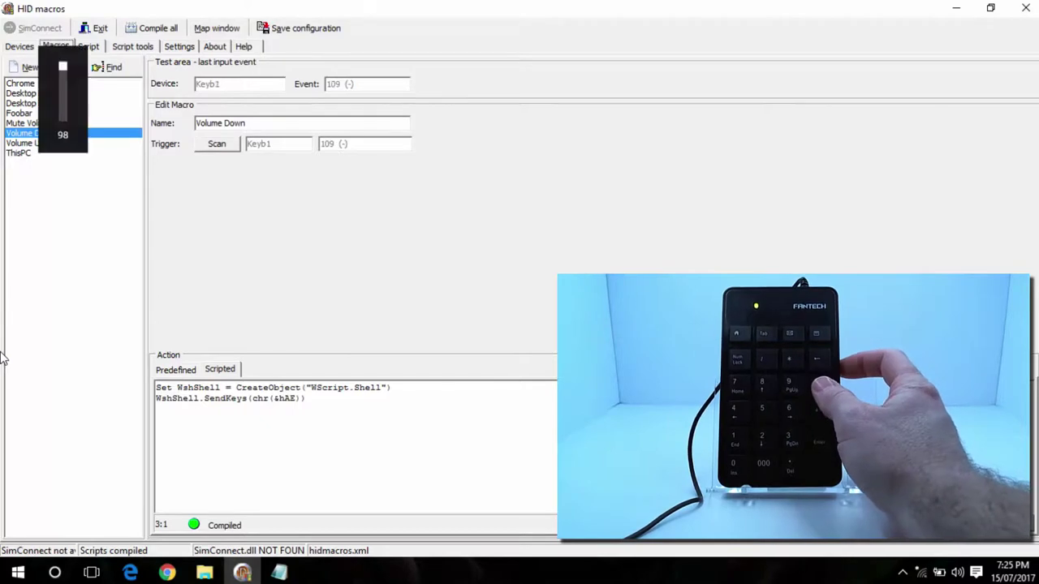
pyautogui.press('KP_Subtract')
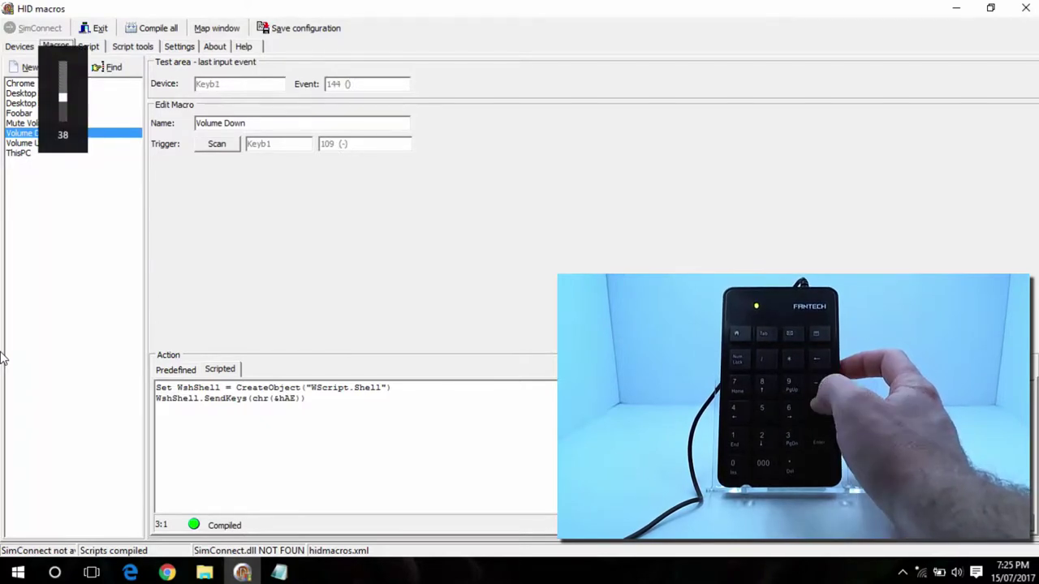
pyautogui.press('KP_Add')
pyautogui.press('KP_Add')
pyautogui.press('KP_Add')
pyautogui.press('KP_Add')
pyautogui.press('KP_Add')
pyautogui.press('KP_Add')
pyautogui.press('KP_Add')
pyautogui.press('KP_Add')
pyautogui.press('KP_Add')
pyautogui.press('KP_Add')
pyautogui.press('KP_Add')
pyautogui.press('KP_Add')
pyautogui.press('KP_Add')
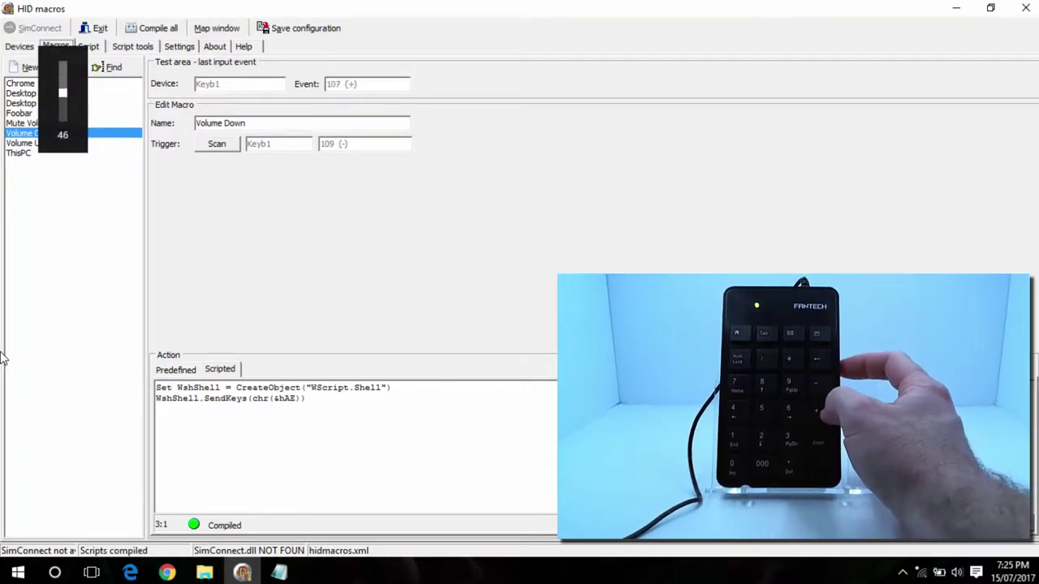
pyautogui.press('KP_Add')
pyautogui.press('KP_Add')
pyautogui.press('KP_Add')
pyautogui.press('KP_Add')
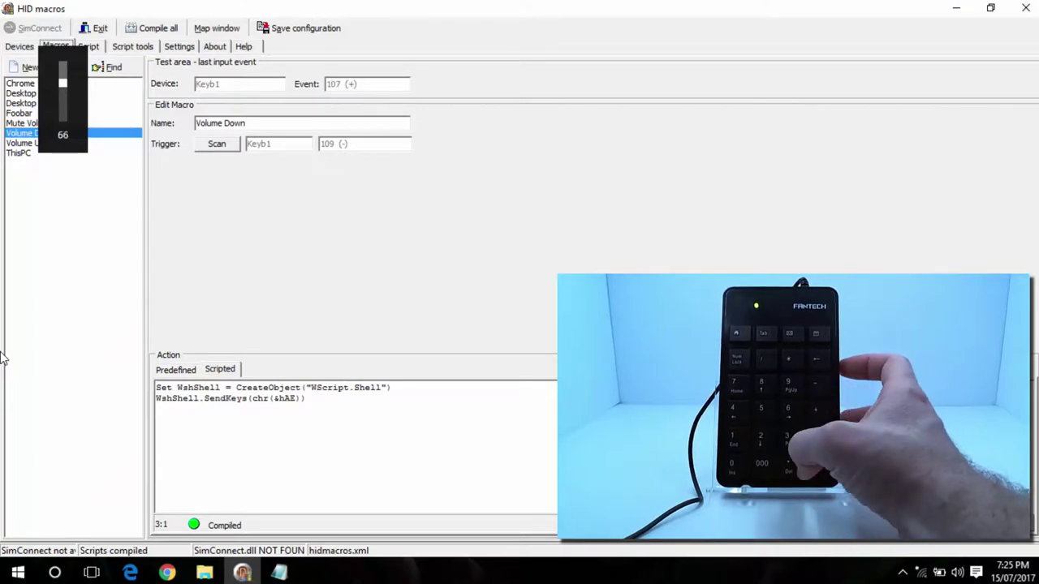
pyautogui.press('KP_Decimal')
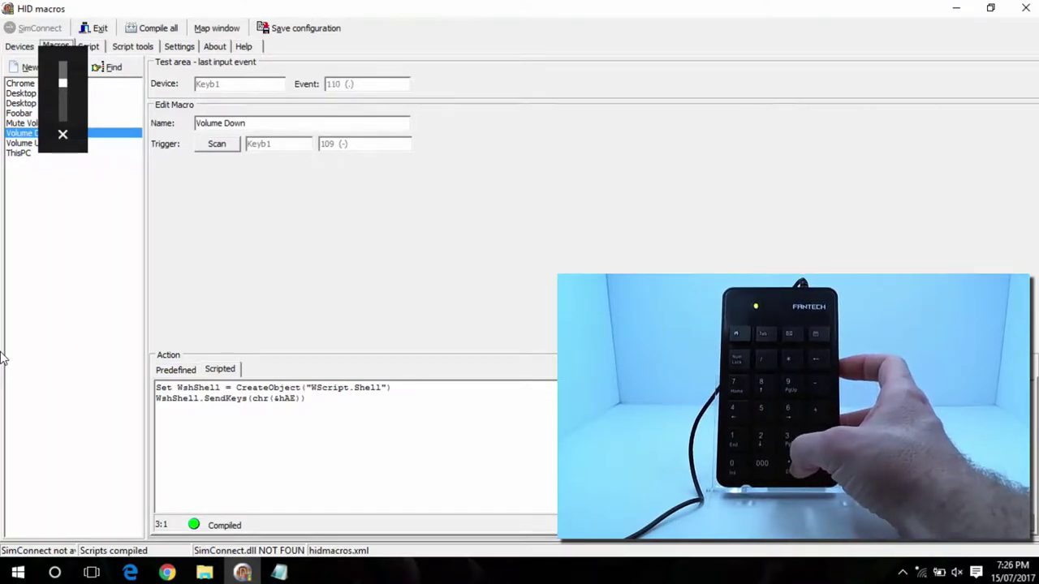
pyautogui.press('KP_Decimal')
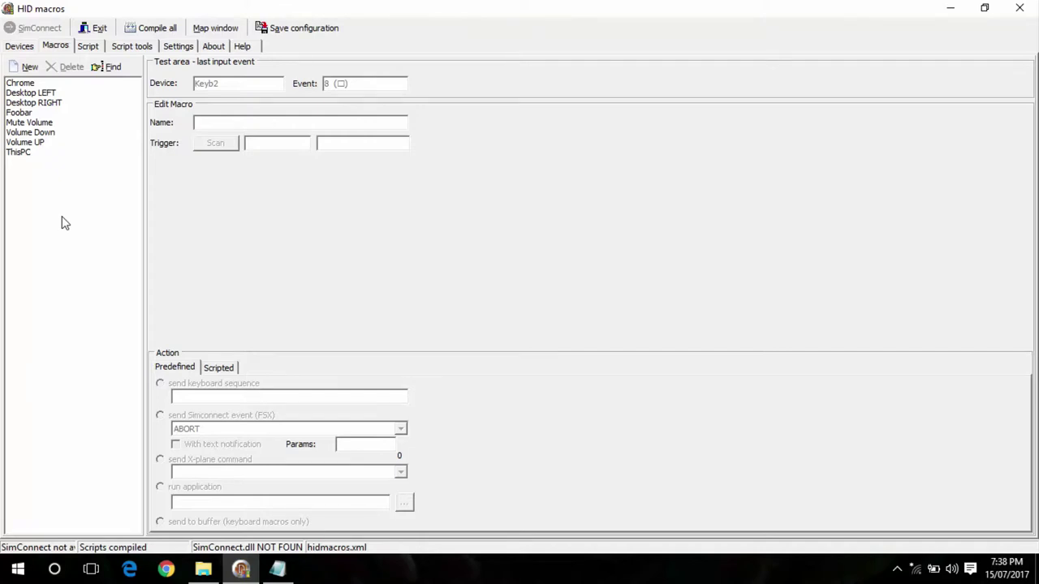
# Create an ALT F4 macro on the keypad asterisk (event 106) with a Scripted action
pyautogui.click(24, 69)
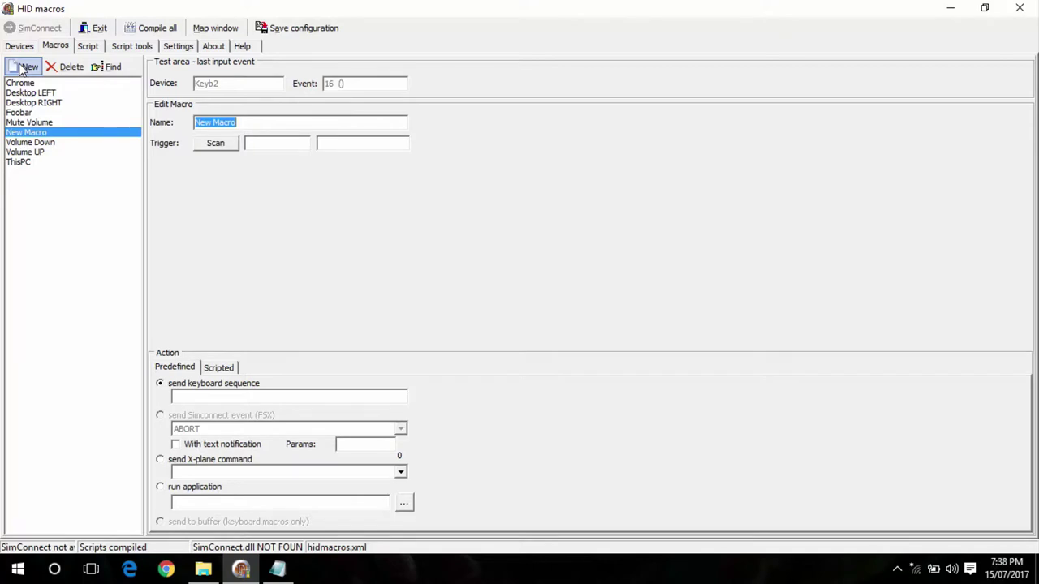
pyautogui.write('ALT')
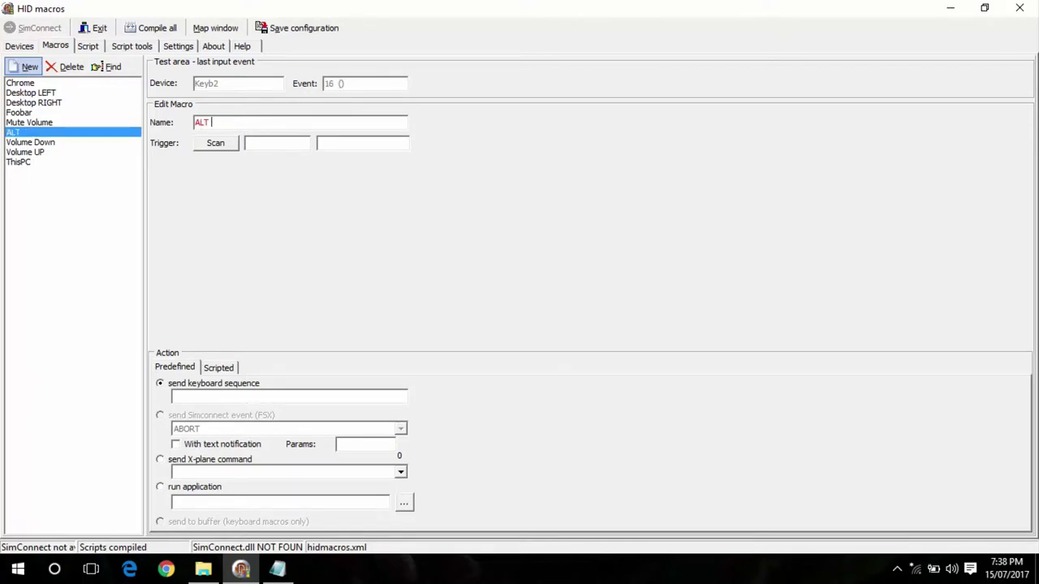
pyautogui.write(' F4')
pyautogui.click(213, 144)
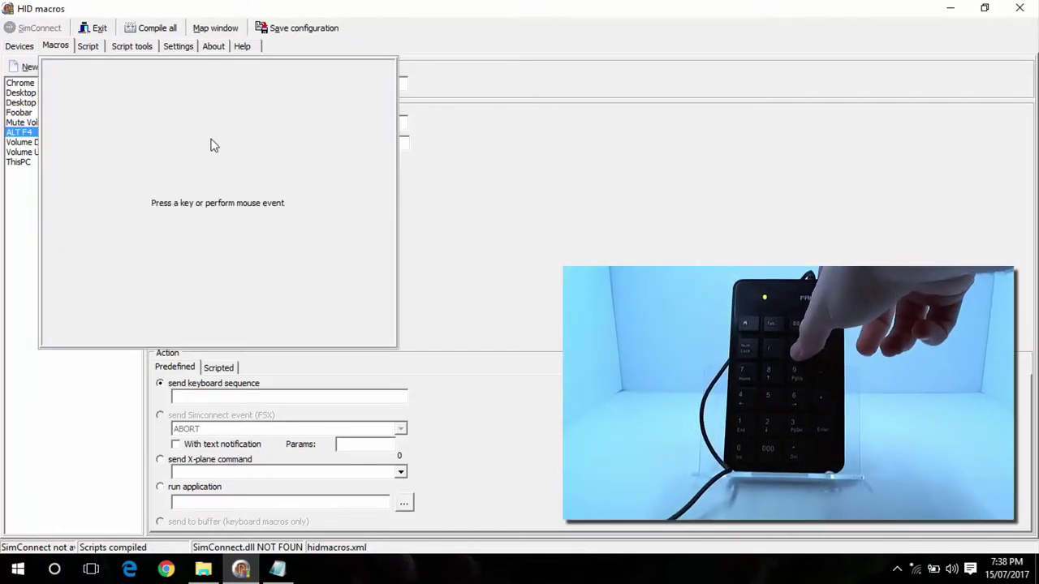
pyautogui.press('KP_Multiply')
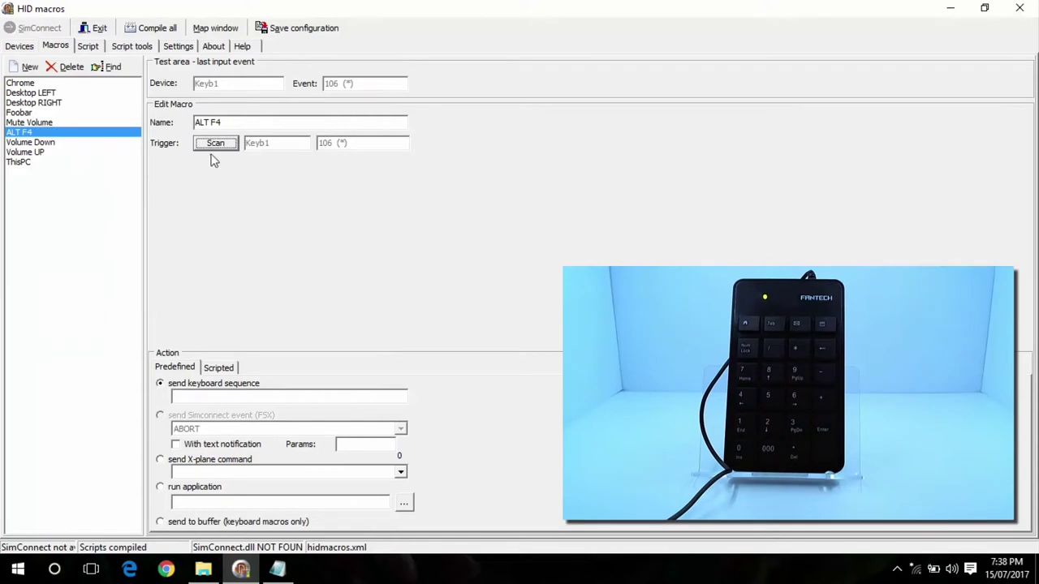
pyautogui.click(215, 369)
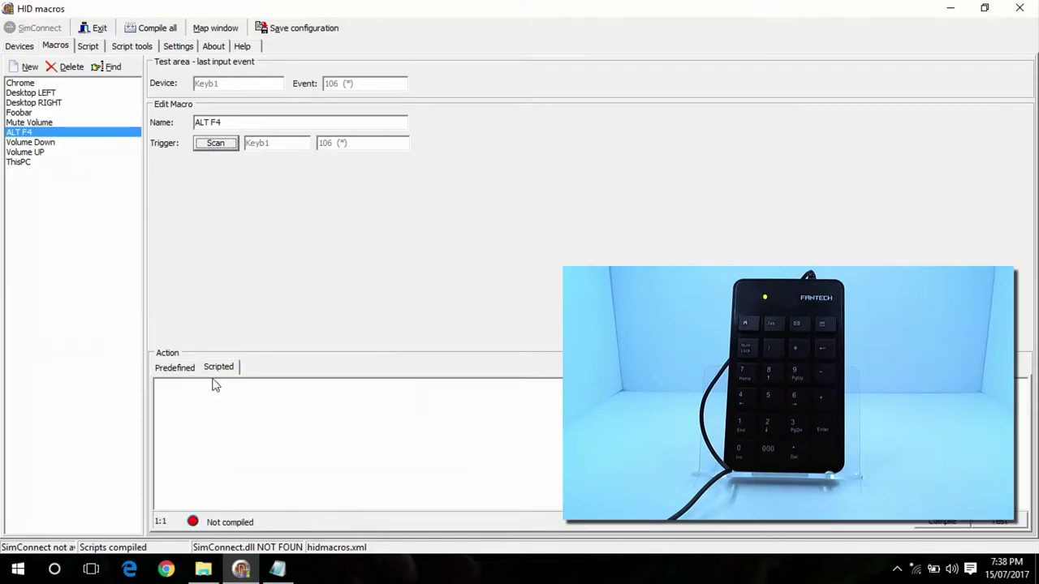
# Write the script sendkeys "%{F4}", compile it and save the configuration
pyautogui.click(217, 408)
pyautogui.write('send')
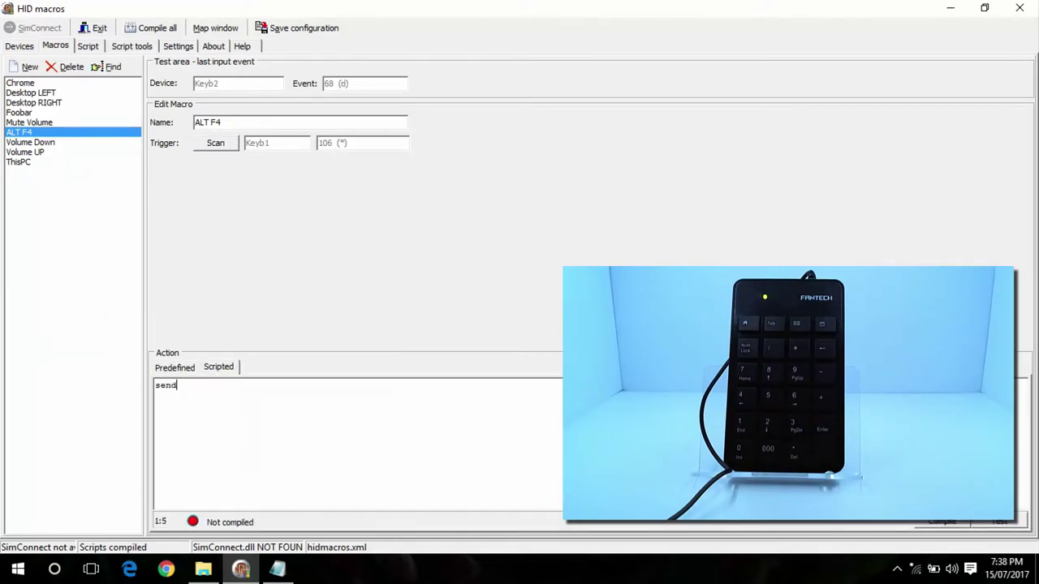
pyautogui.write('keys "%{')
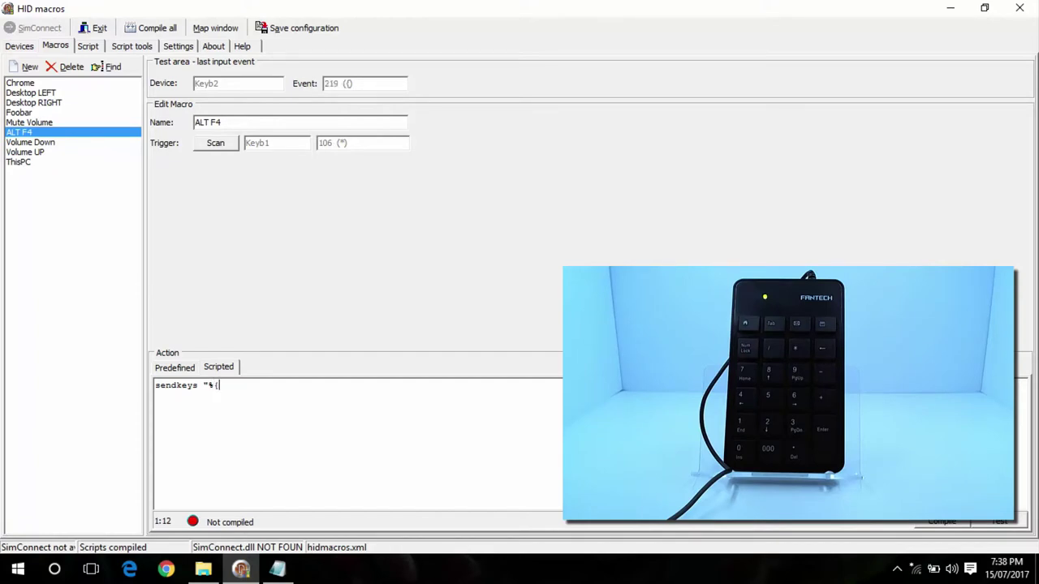
pyautogui.write('F4}"')
pyautogui.press('shift')
pyautogui.click(938, 525)
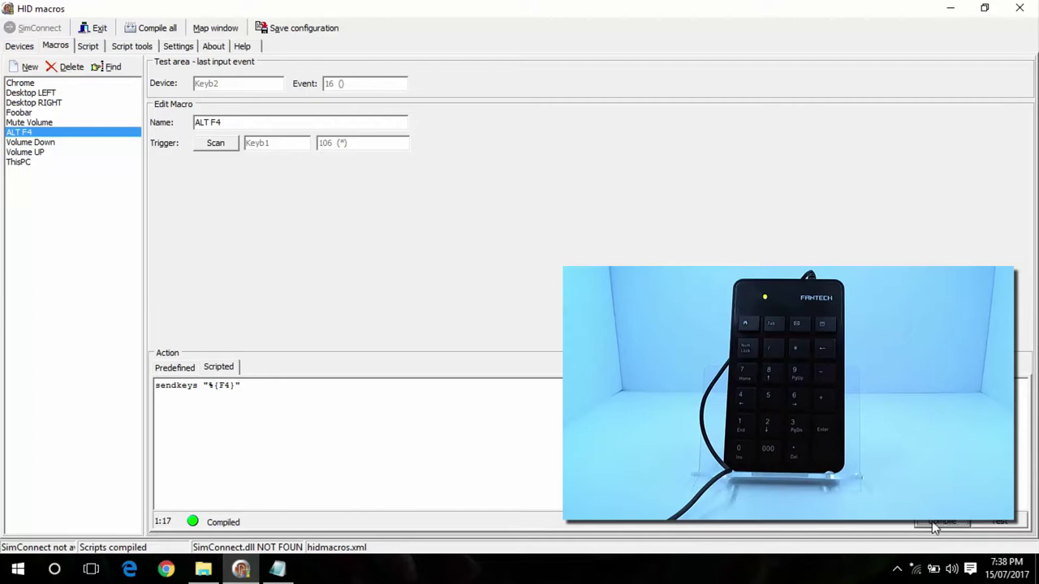
pyautogui.click(280, 32)
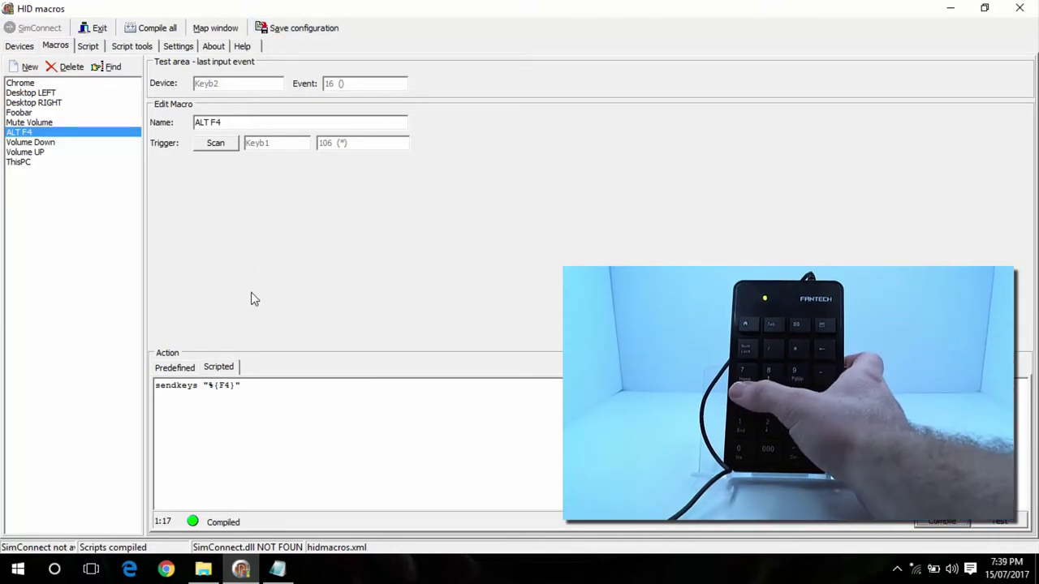
pyautogui.press('KP_7')
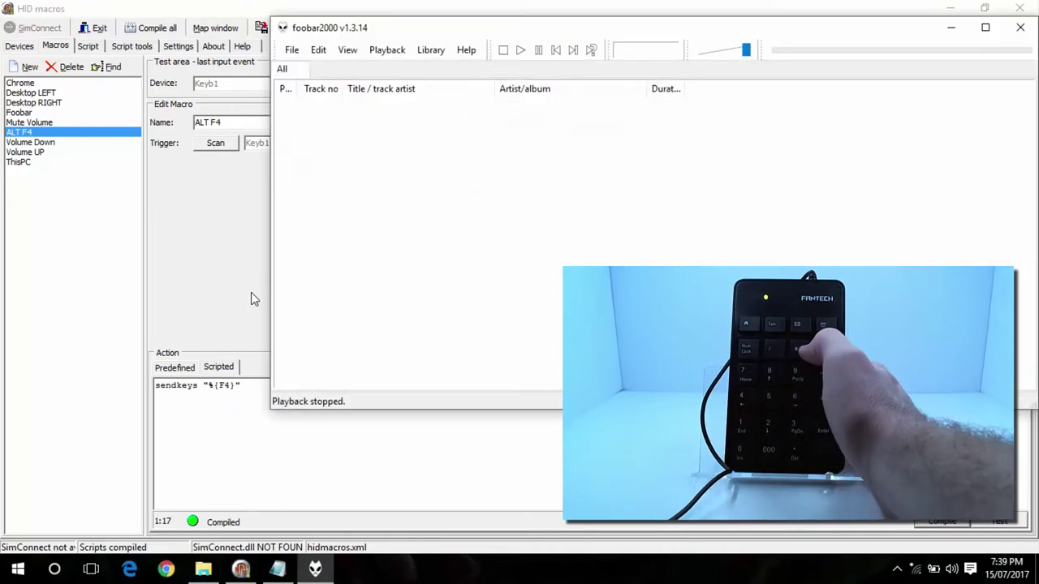
pyautogui.press('KP_Multiply')
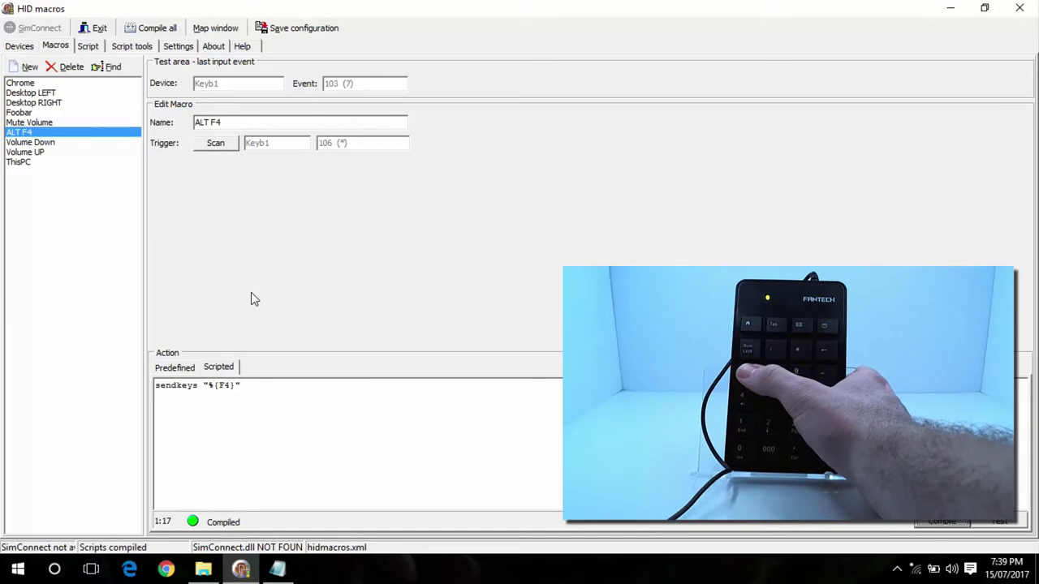
pyautogui.press('KP_7')
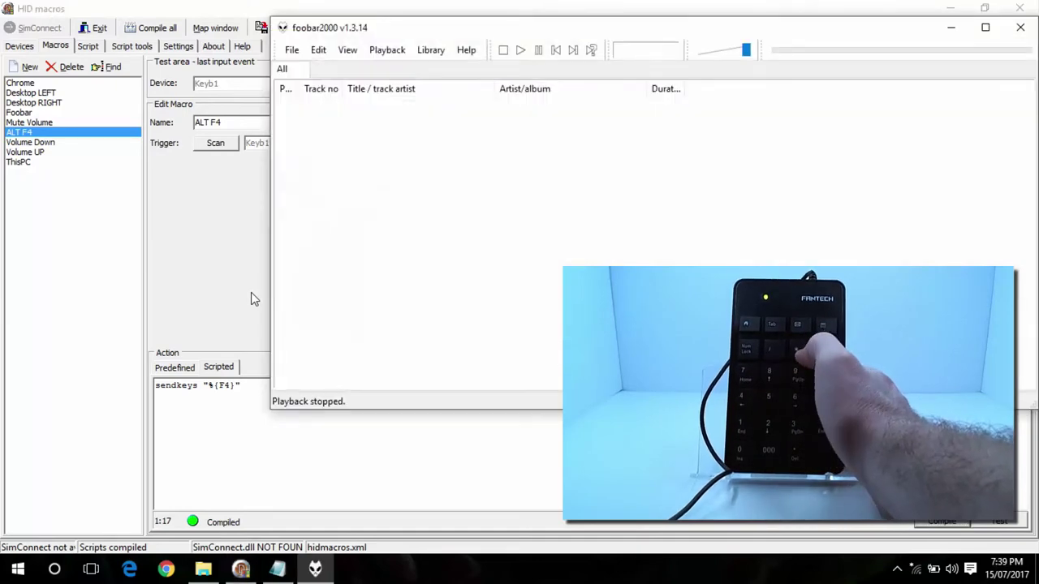
pyautogui.press('KP_Multiply')
pyautogui.press('KP_9')
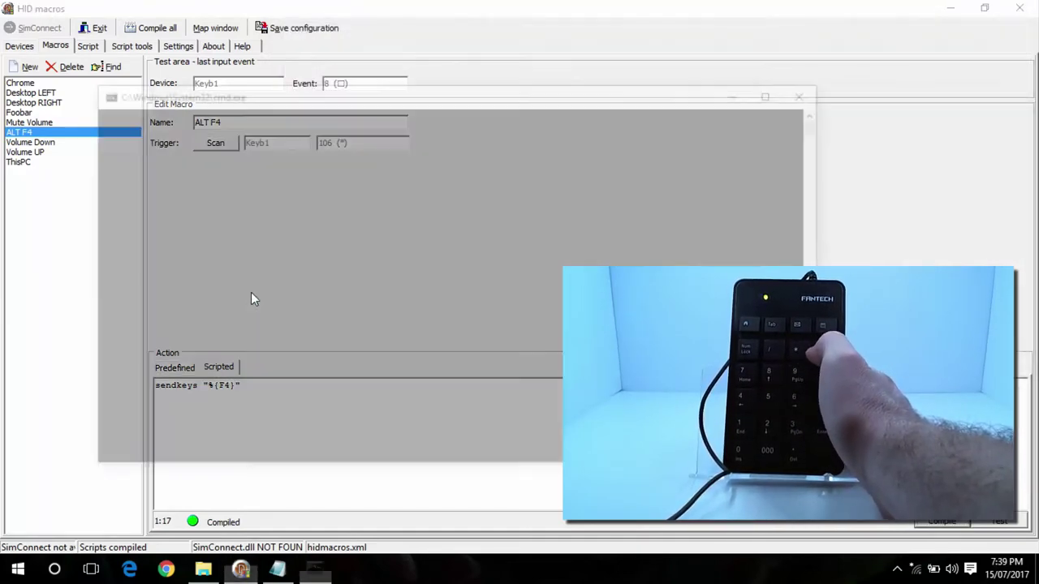
pyautogui.press('KP_Multiply')
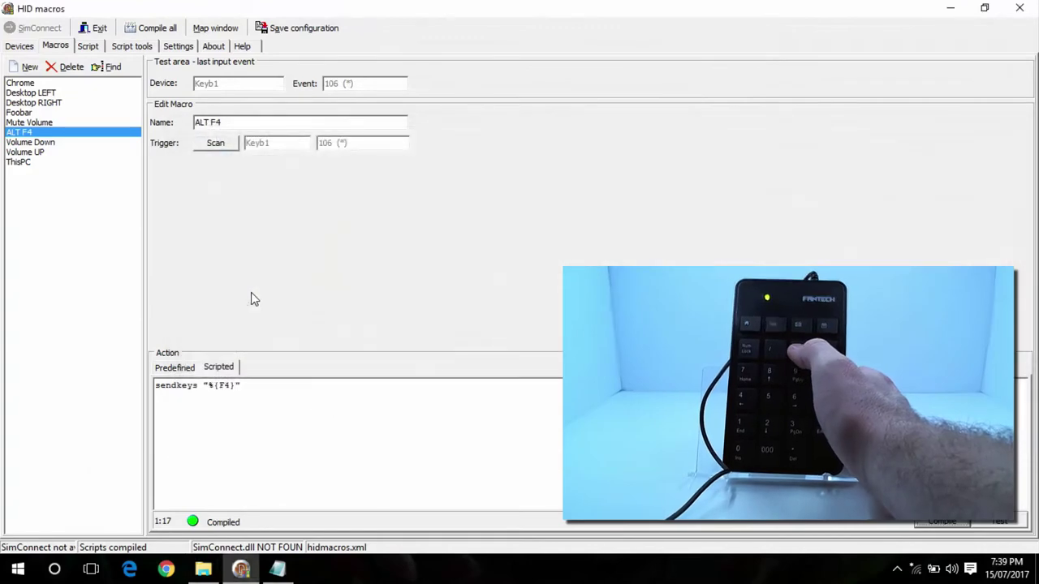
pyautogui.press('BackSpace')
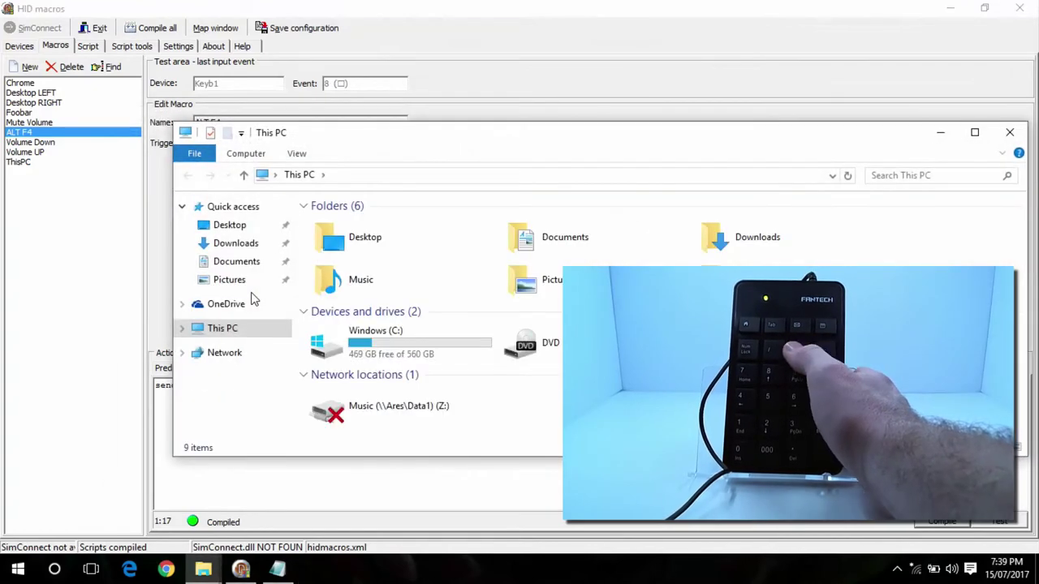
pyautogui.press('KP_Multiply')
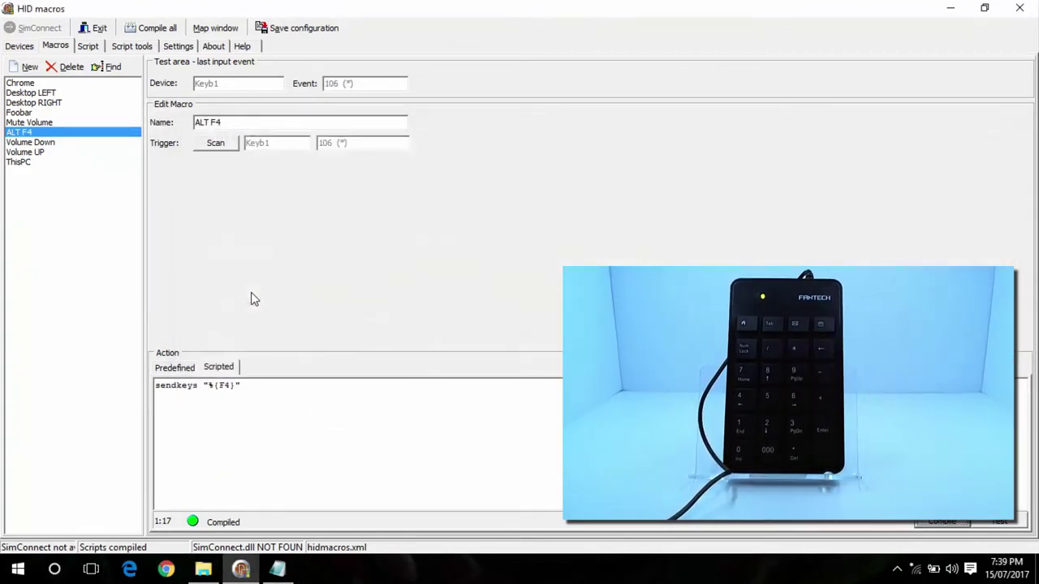